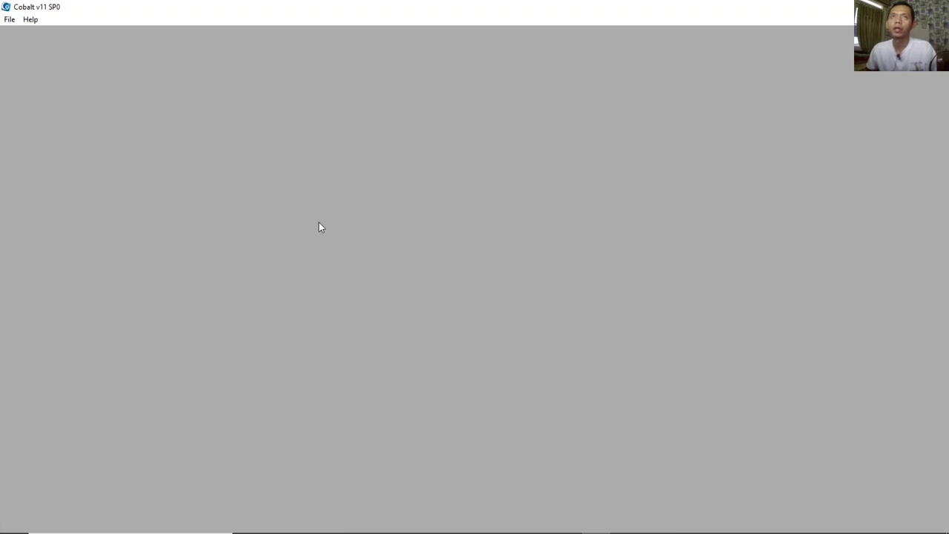
Step: Create a new blank drawing, Untitled 1, from the File menu
click(9, 19)
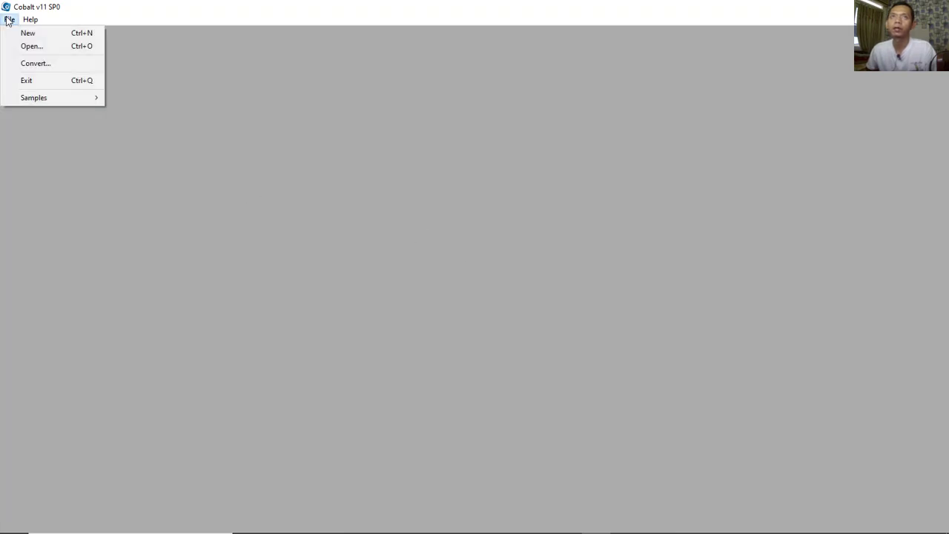
click(43, 36)
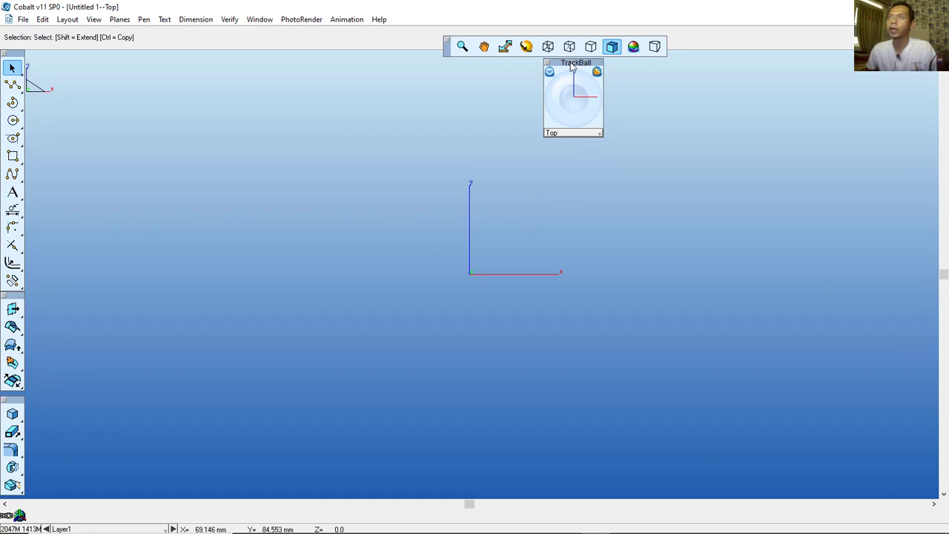
Step: Set the view orientation to Right Side and nudge the view slightly
click(556, 134)
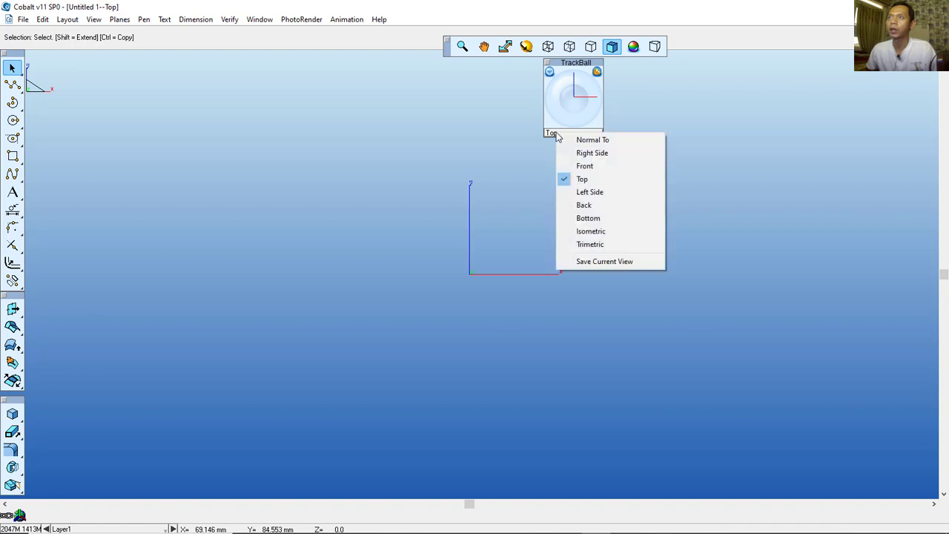
click(600, 154)
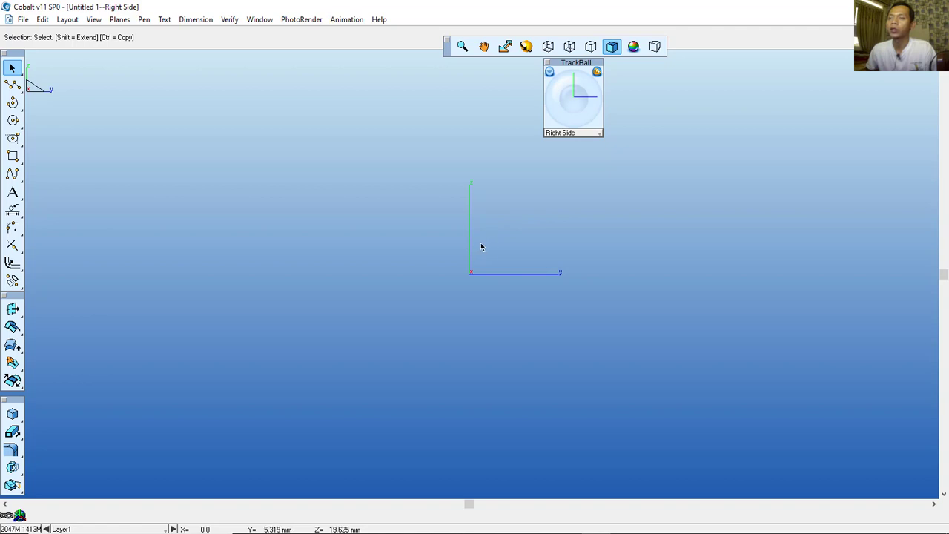
mouse_move(508, 229)
middle_down()
mouse_move(504, 237)
mouse_move(455, 212)
mouse_move(489, 240)
mouse_move(498, 209)
mouse_move(506, 234)
middle_up()
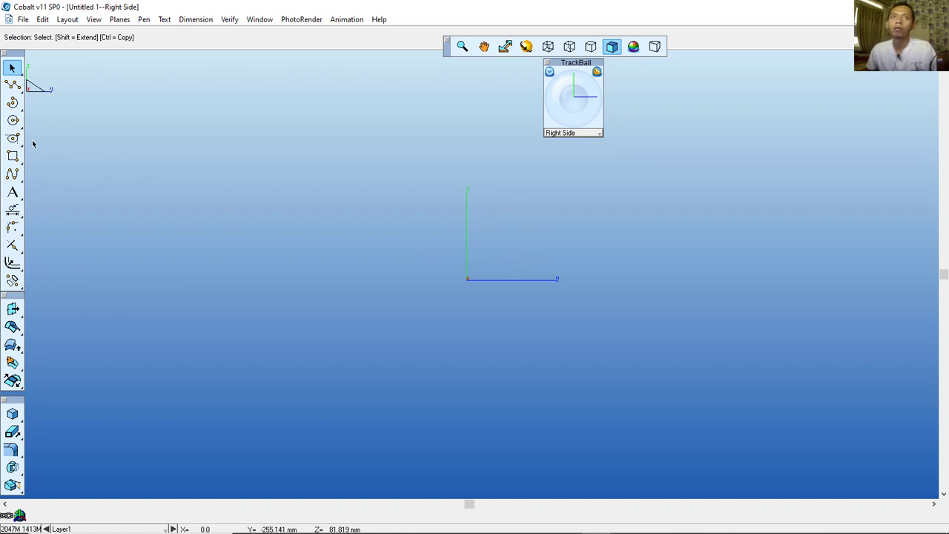
Step: Draw a 50-diameter circle and a 25-diameter circle, both centred on the origin
click(13, 120)
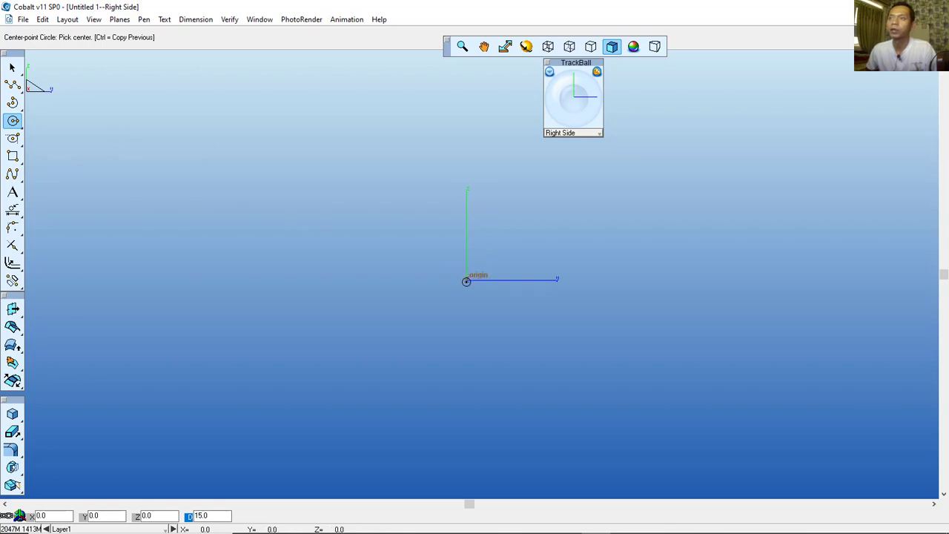
click(466, 281)
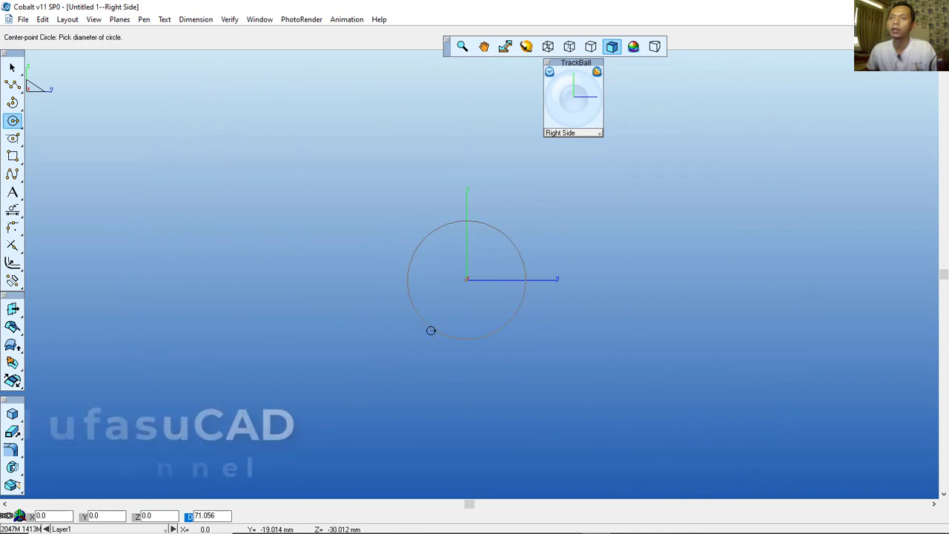
text(50)
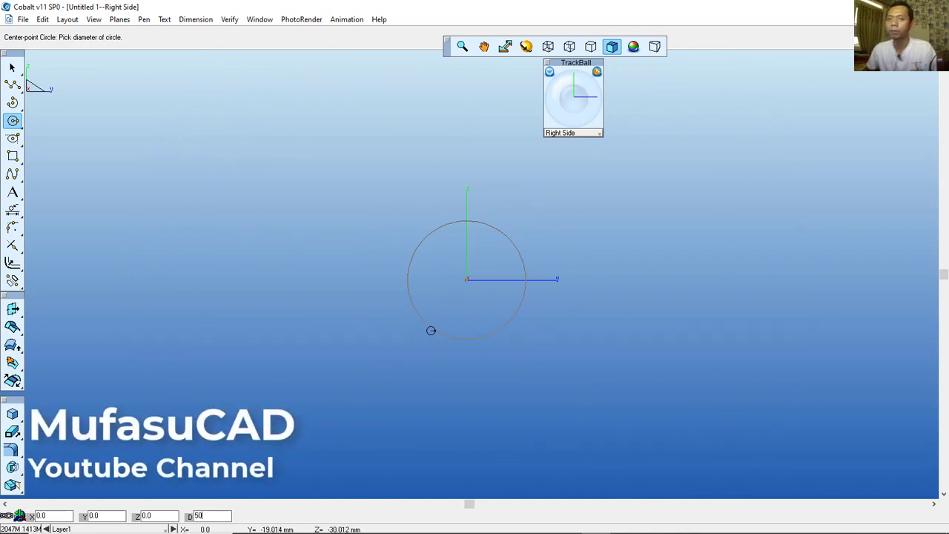
key(Return)
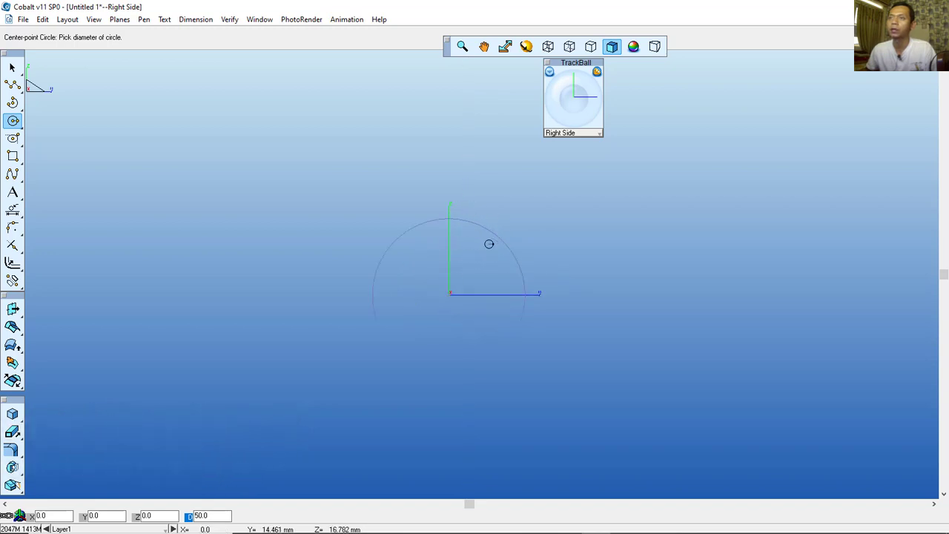
click(447, 296)
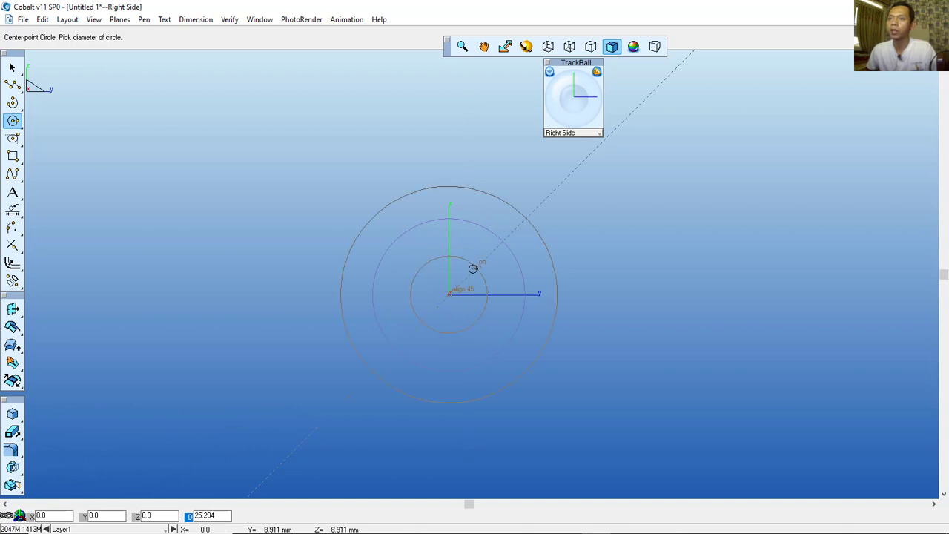
text(25)
key(Return)
scroll(610, 247, up, 1)
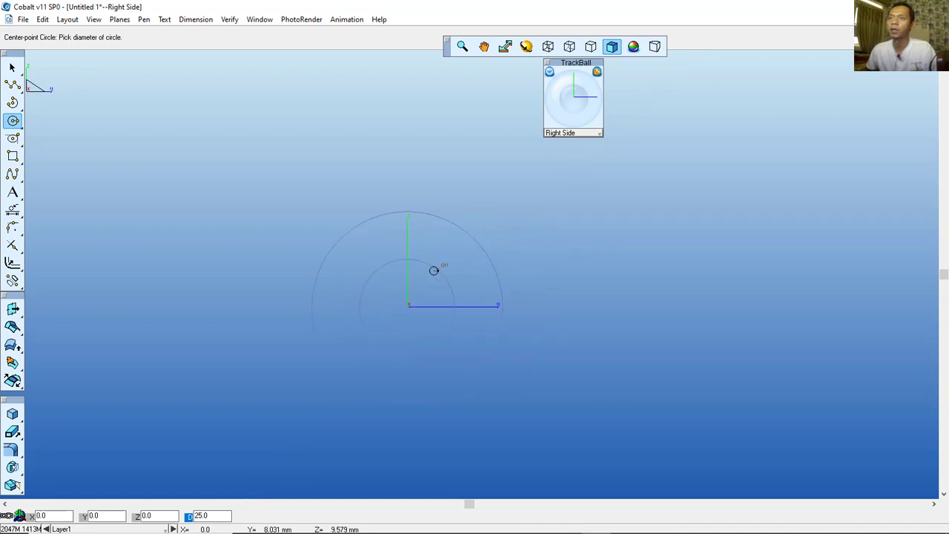
middle_drag(425, 296, 489, 252)
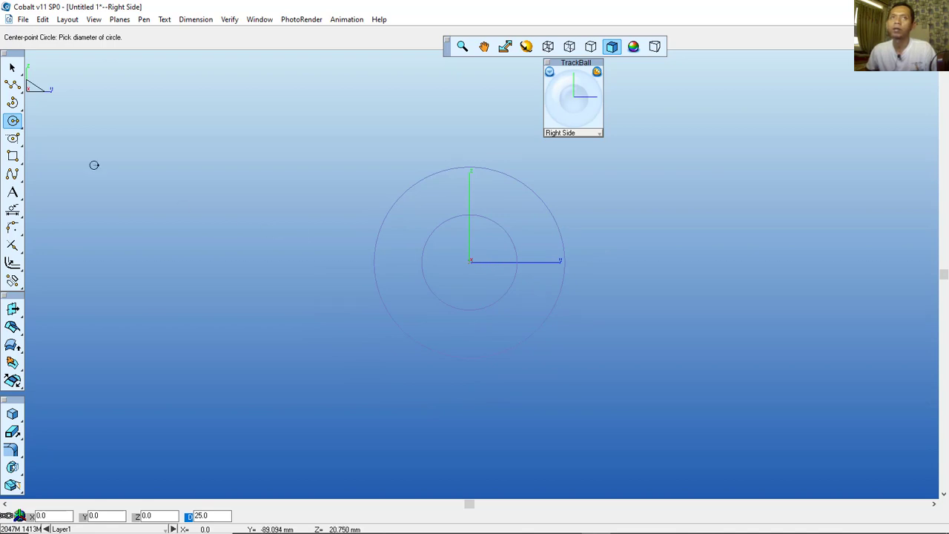
Step: Draw a 75-long horizontal single line starting at the outer circle's bottom
click(13, 86)
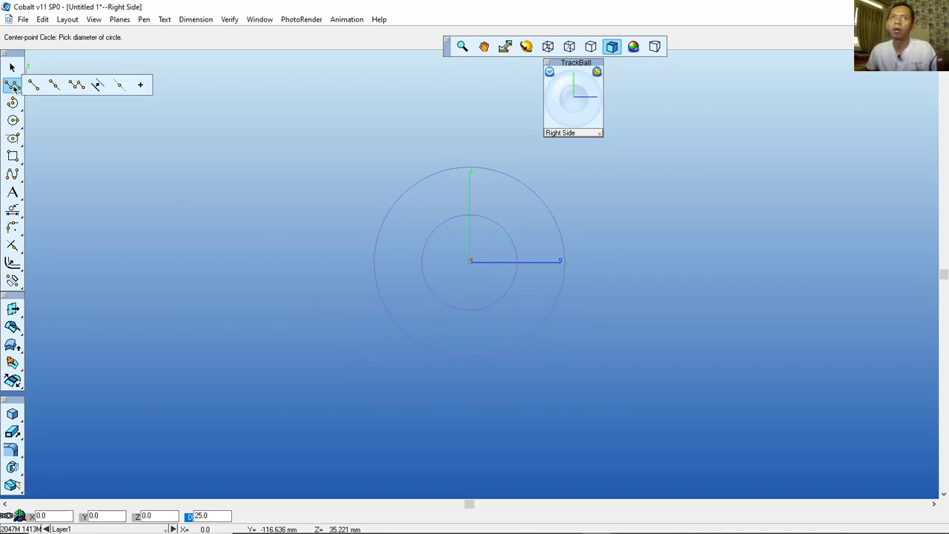
click(35, 85)
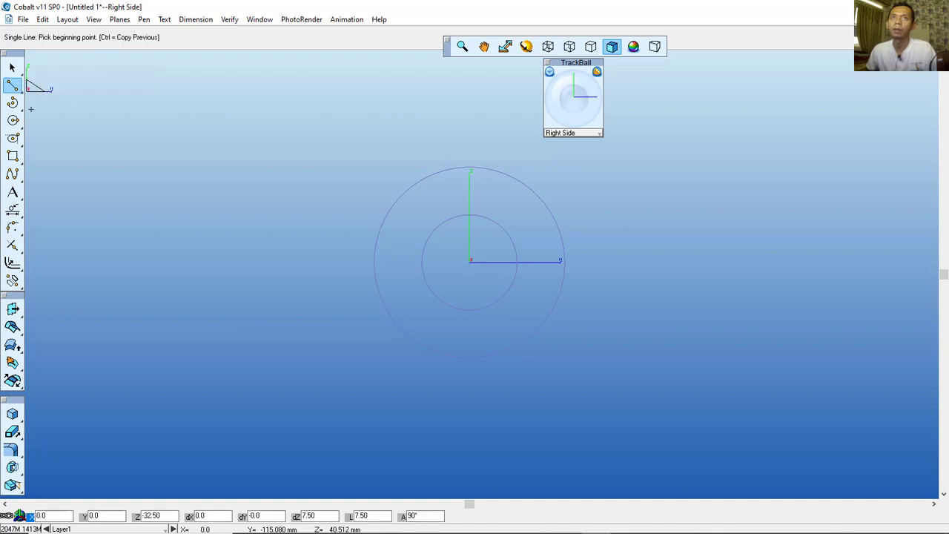
click(467, 359)
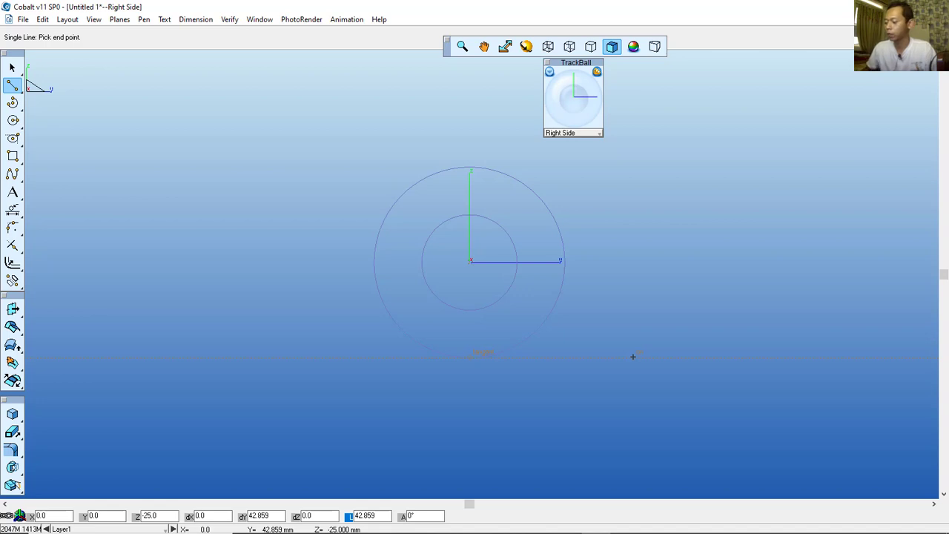
text(7)
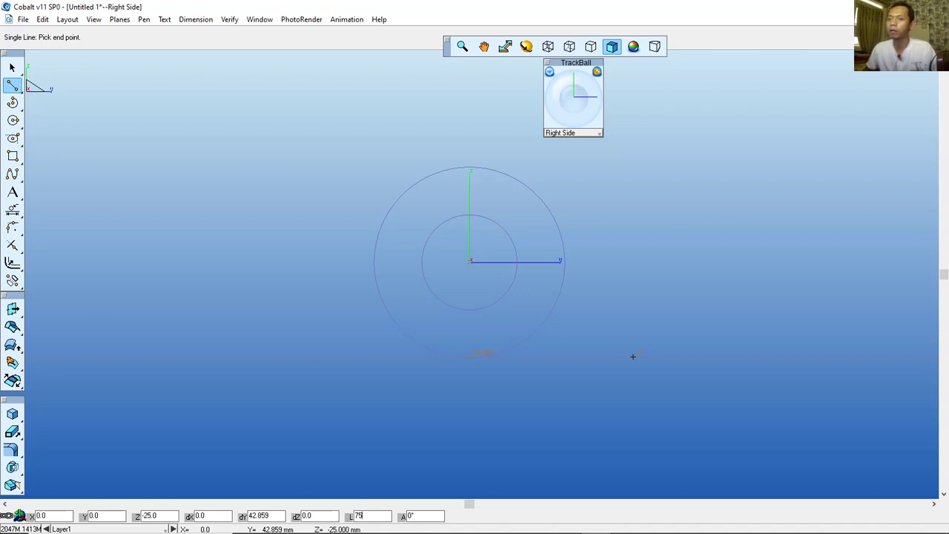
text(5)
key(Return)
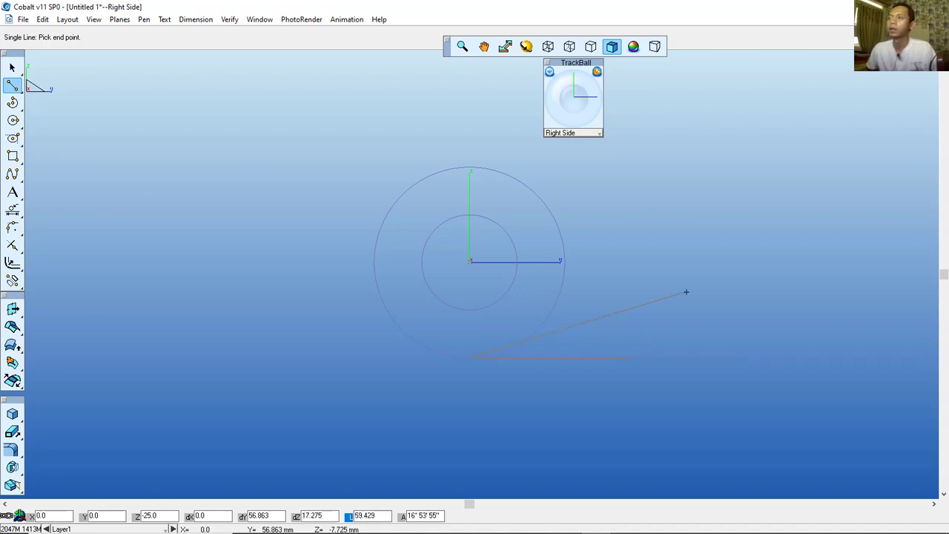
middle_drag(686, 292, 590, 281)
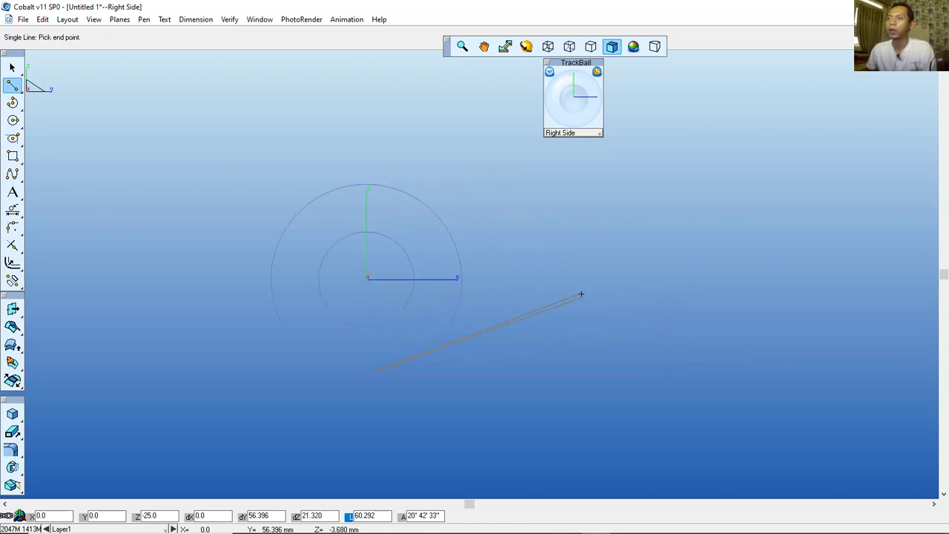
click(578, 272)
scroll(644, 276, up, 2)
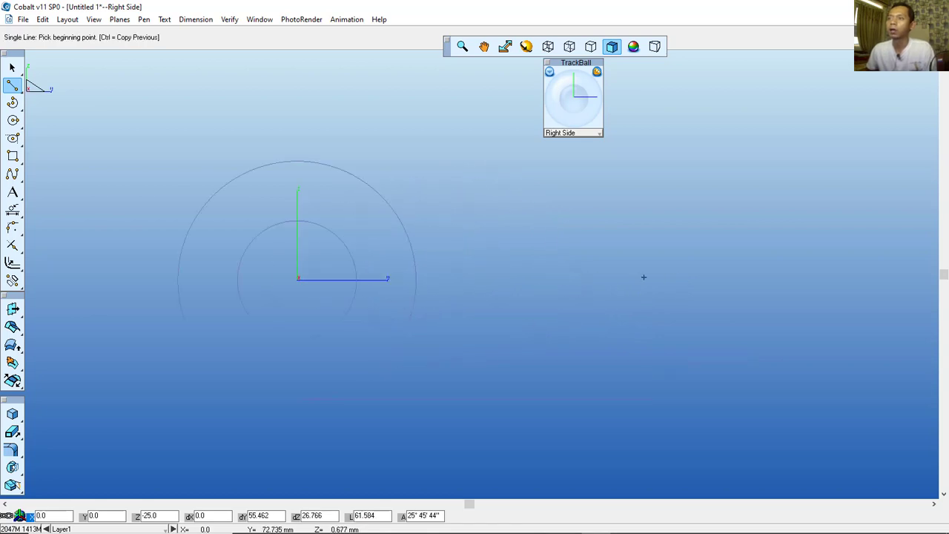
scroll(642, 280, down, 1)
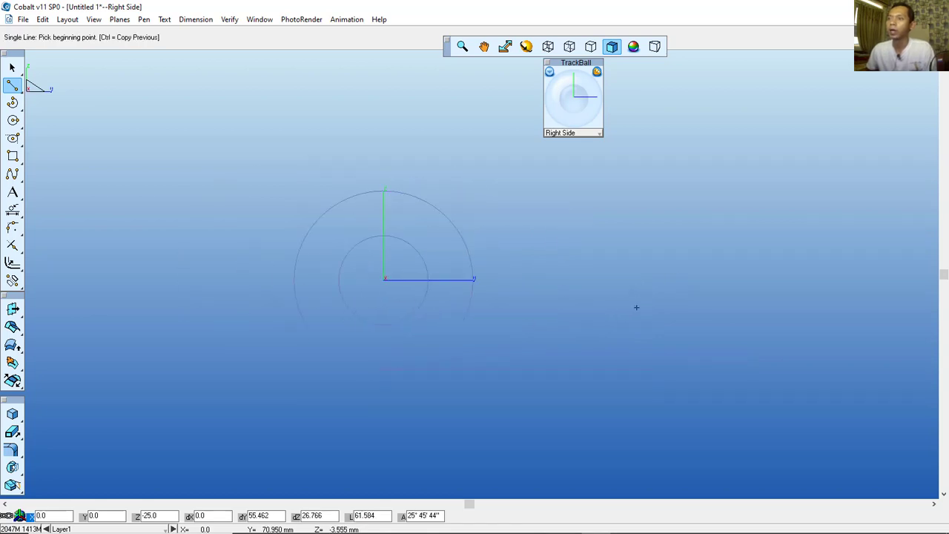
Step: Draw a line from the 75 line's end tangent to the outer circle
click(650, 368)
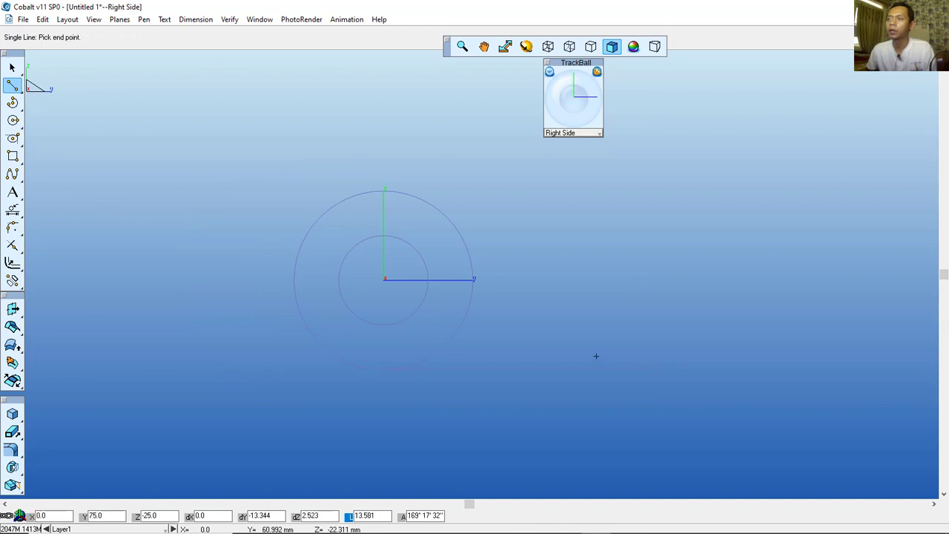
click(433, 211)
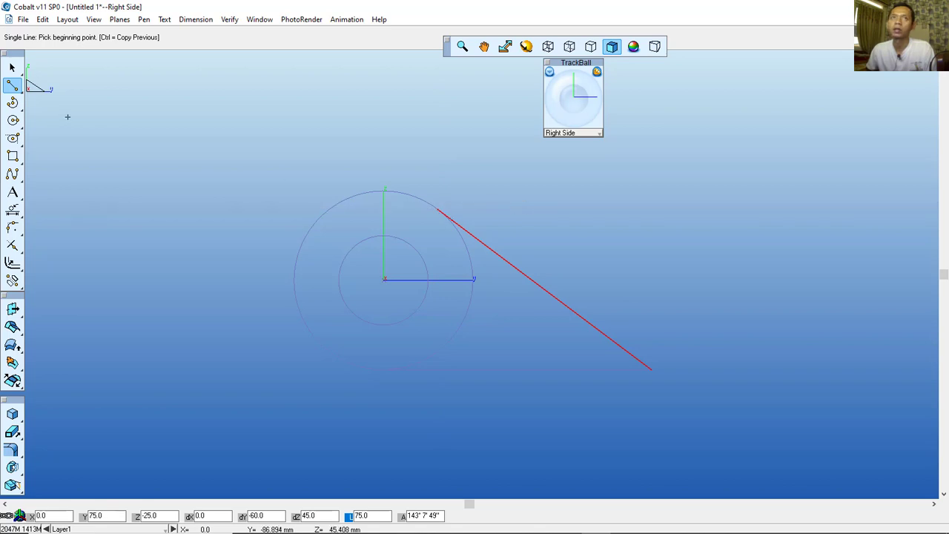
click(13, 87)
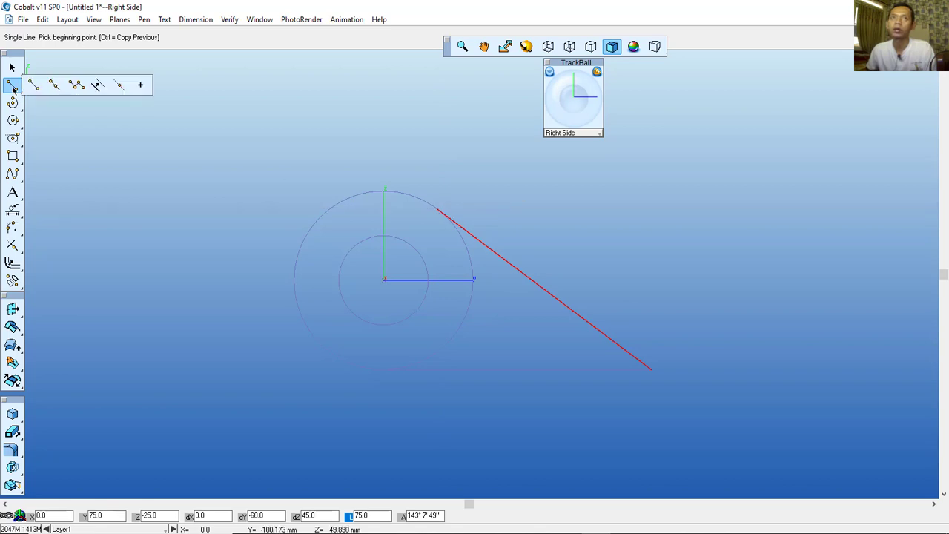
click(118, 86)
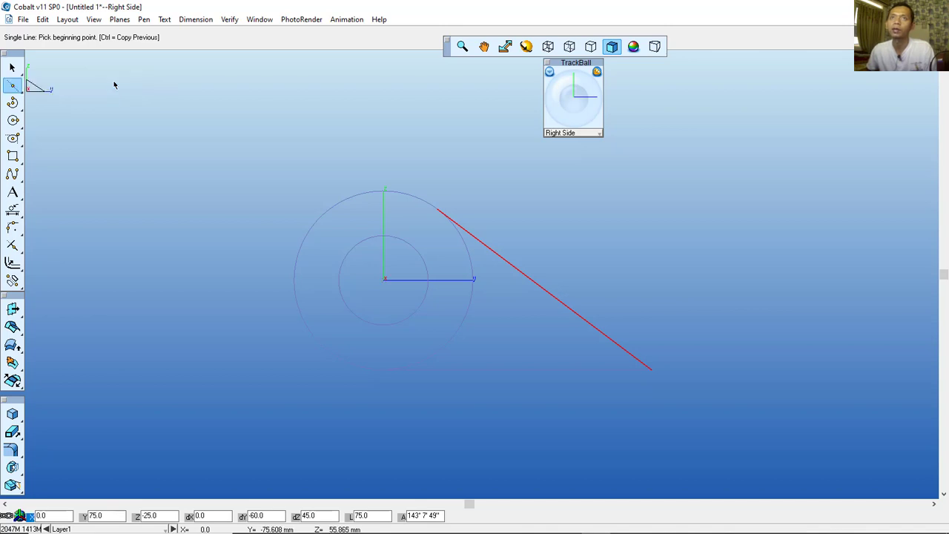
Step: Place a construction line across the circles and trim the outer circle's left arc
click(437, 206)
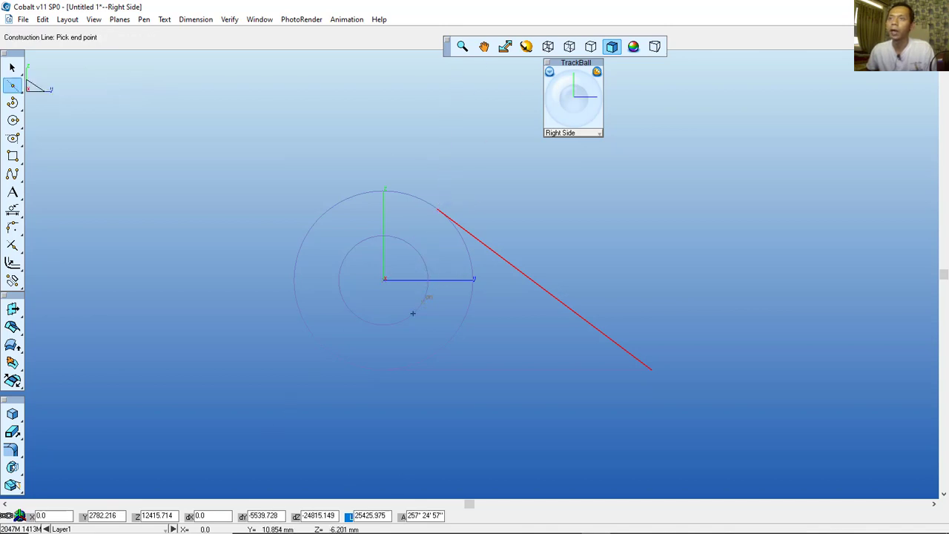
click(382, 370)
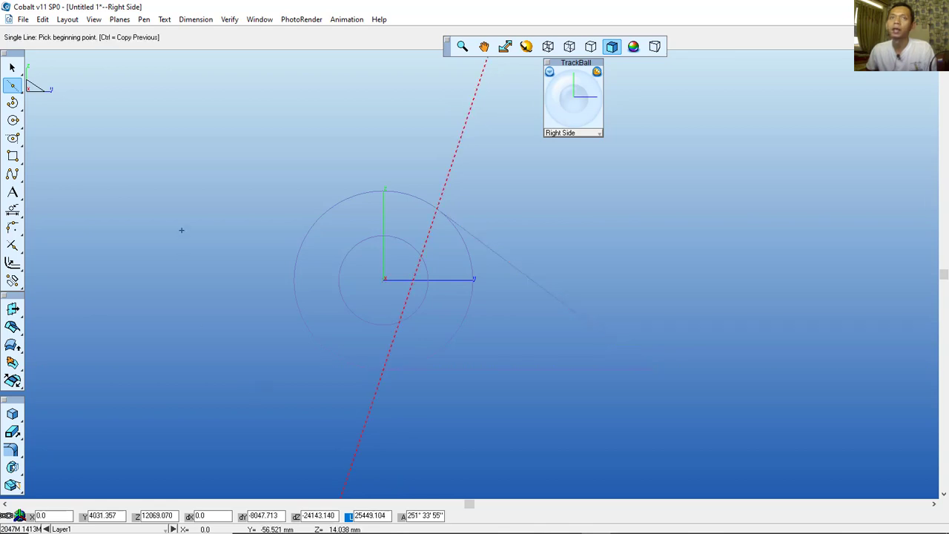
click(13, 247)
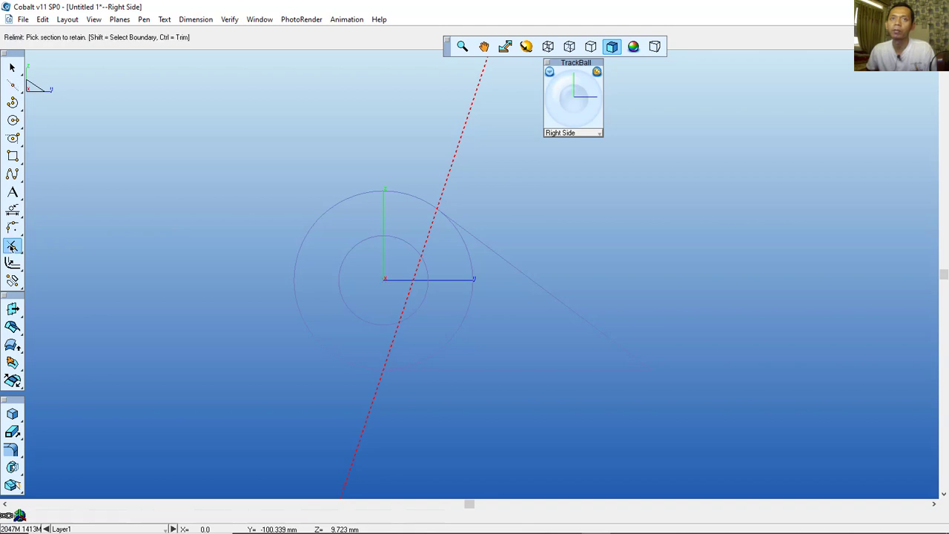
click(465, 253)
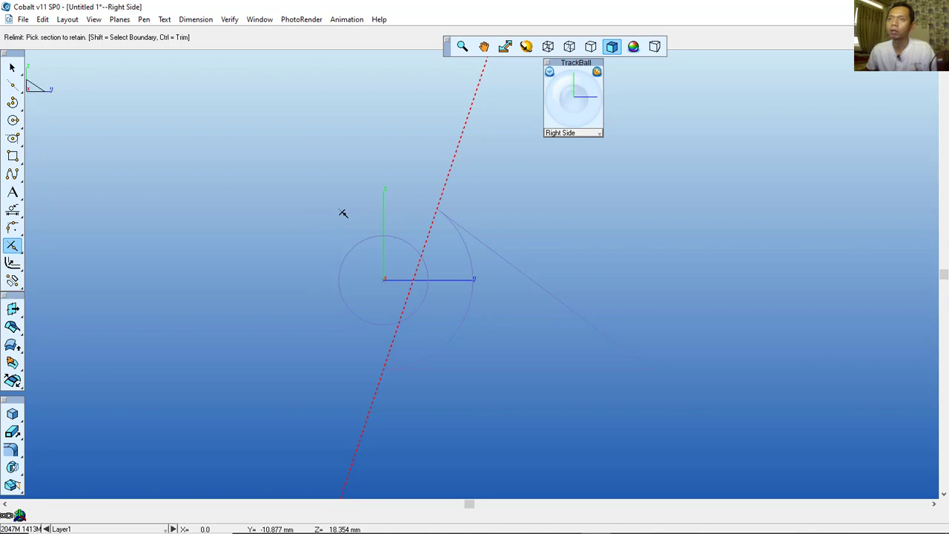
Step: Undo the trim and delete the red dashed construction line
key(ctrl+z)
key(ctrl)
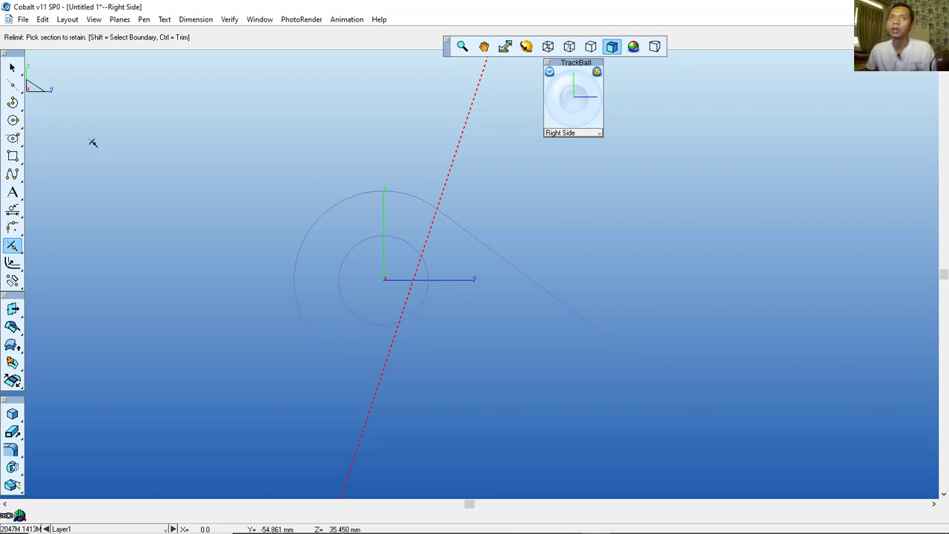
key(Escape)
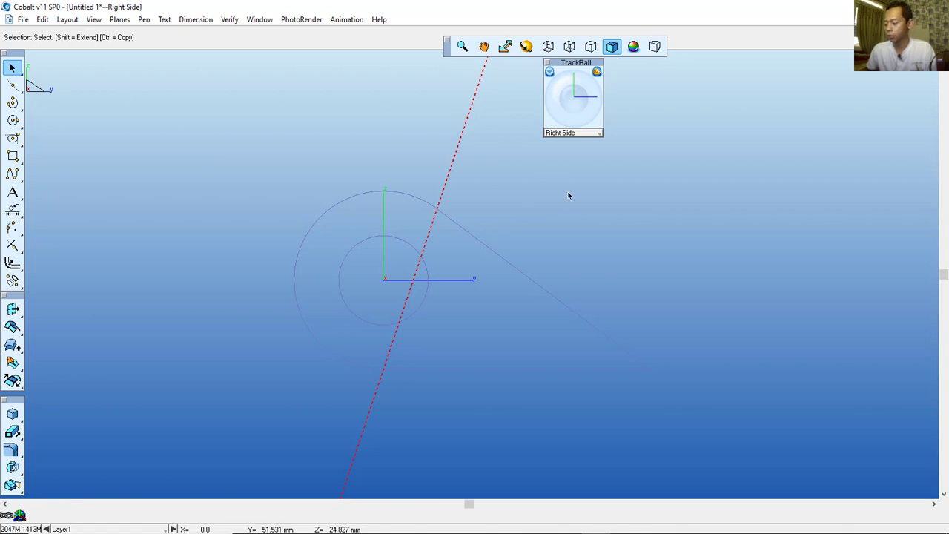
key(Delete)
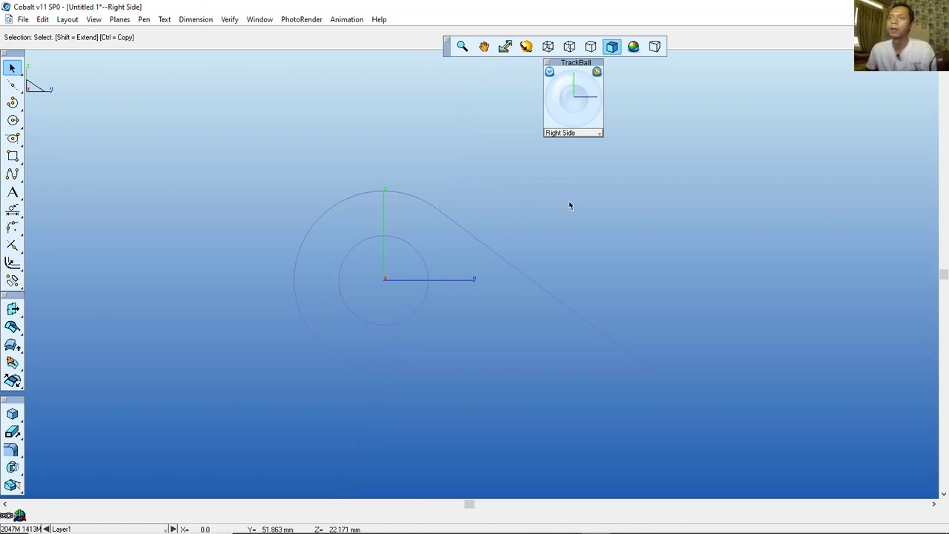
Step: Chain connected lines of 7.5, 75 and 7.5 from the tangent line's end, closing the strip
mouse_move(569, 201)
middle_down()
mouse_move(542, 203)
mouse_move(529, 182)
middle_up()
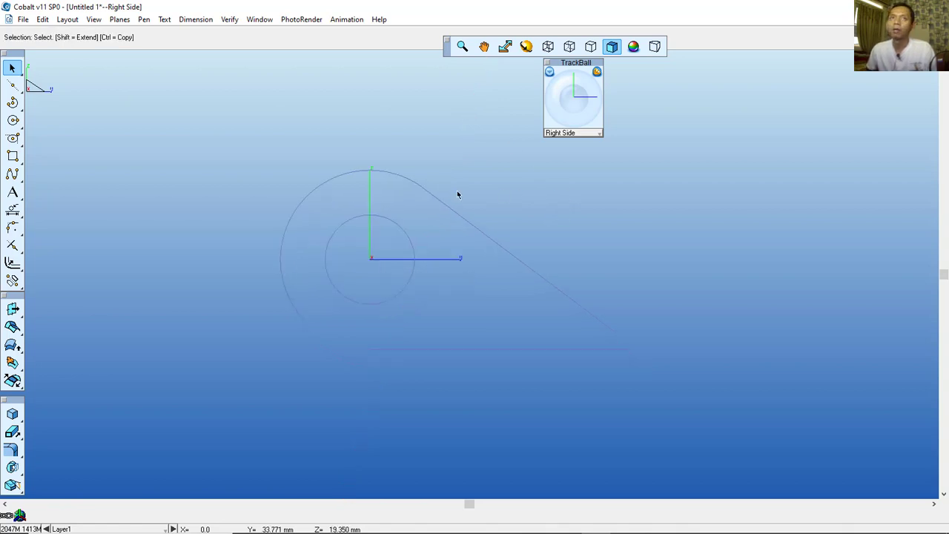
click(12, 86)
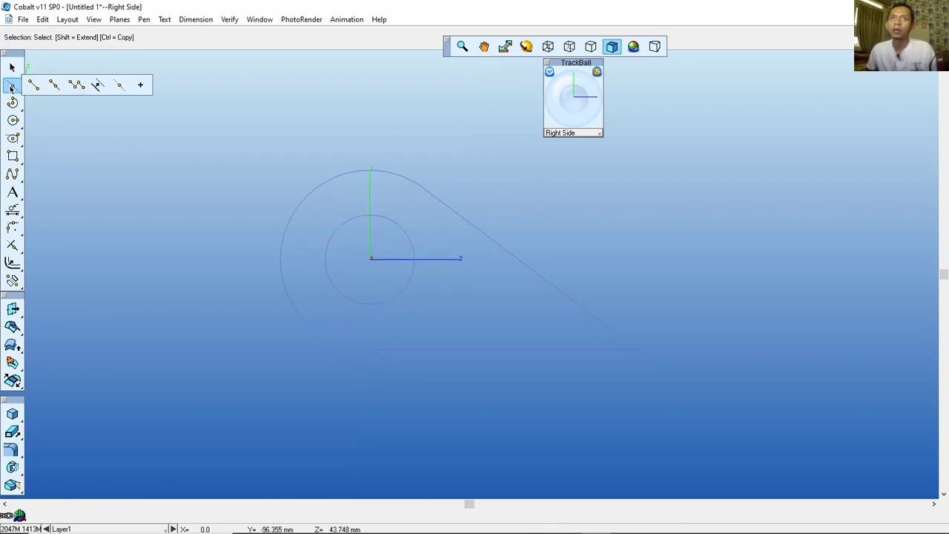
click(77, 85)
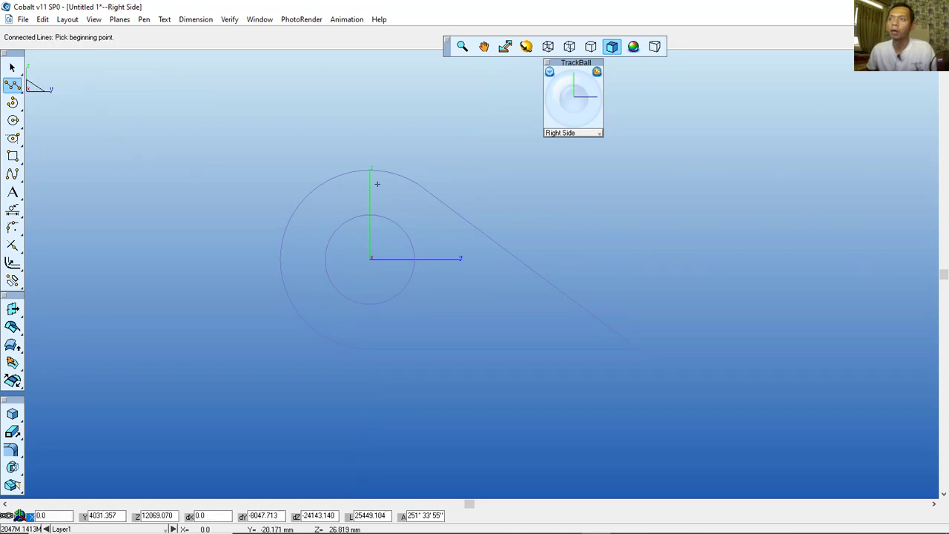
click(638, 347)
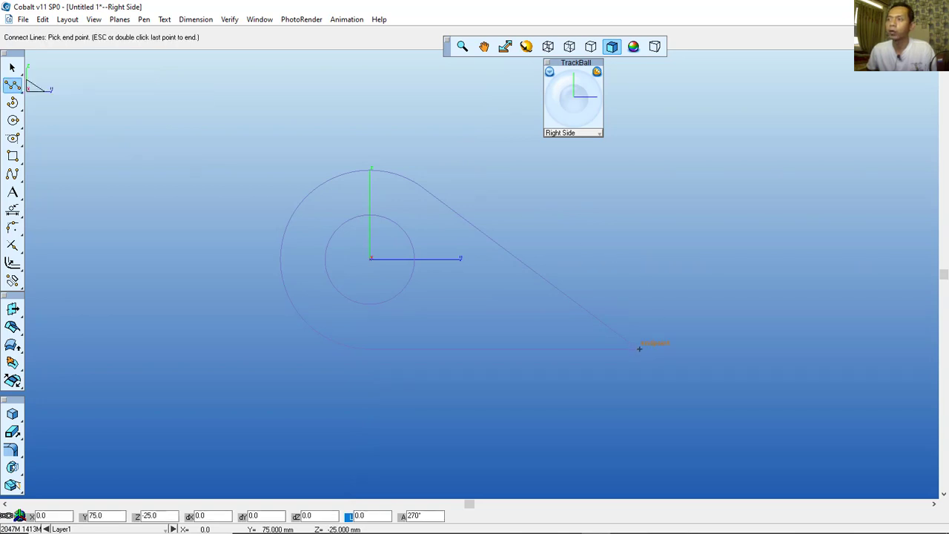
text(7.5)
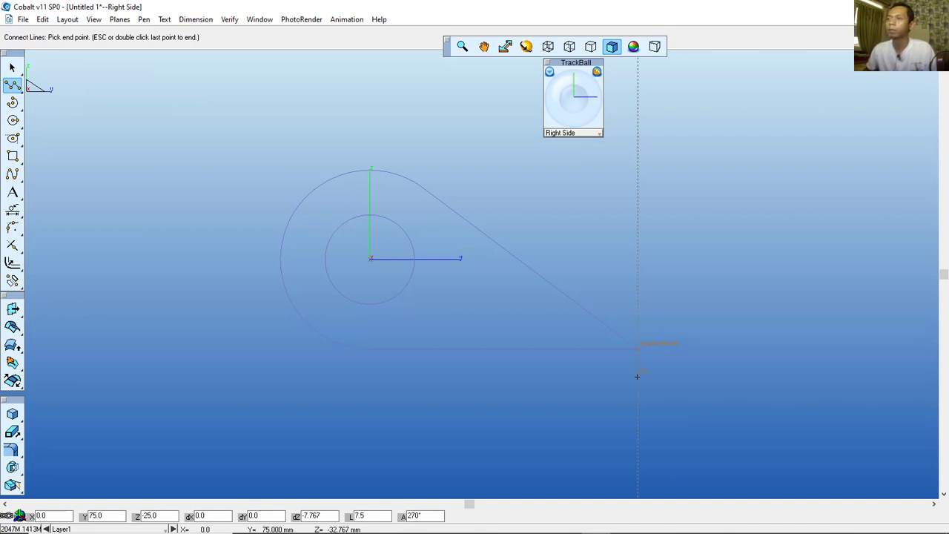
key(Return)
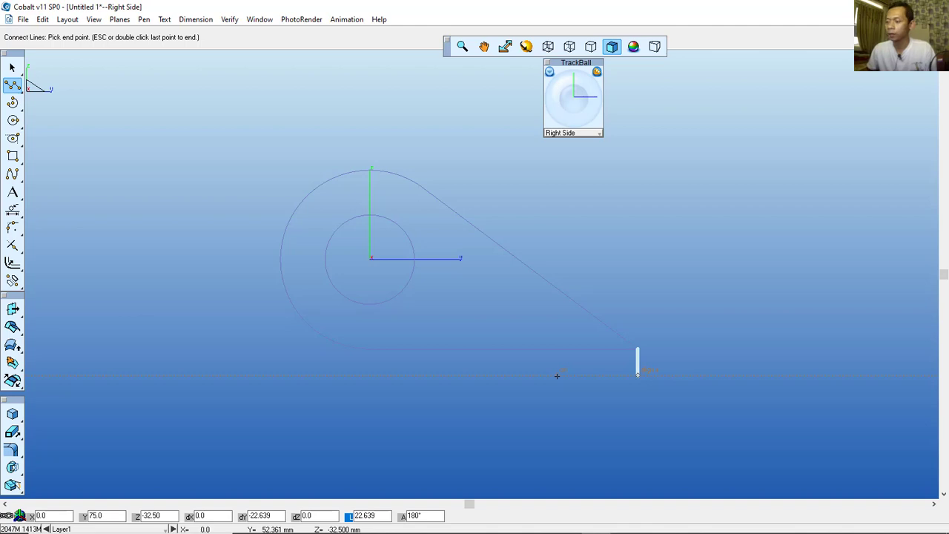
text(75)
key(Return)
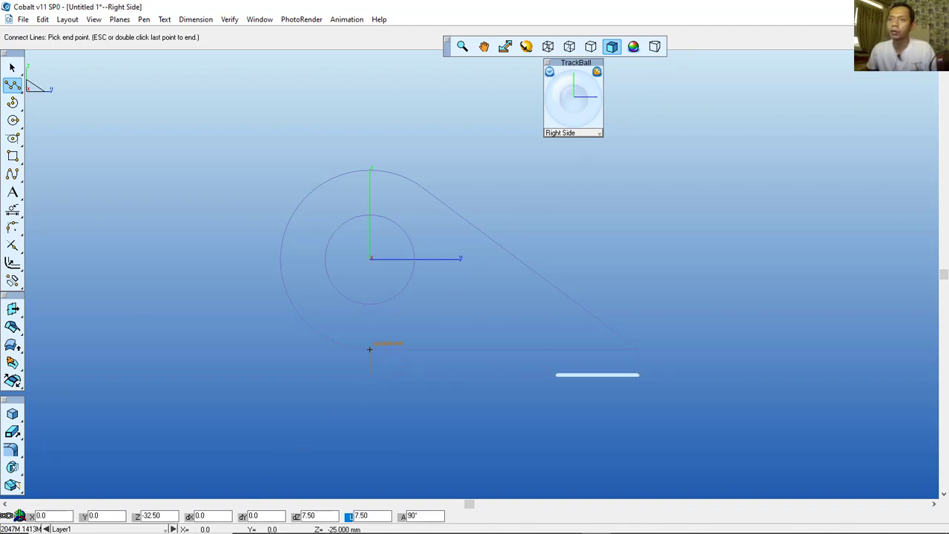
click(345, 344)
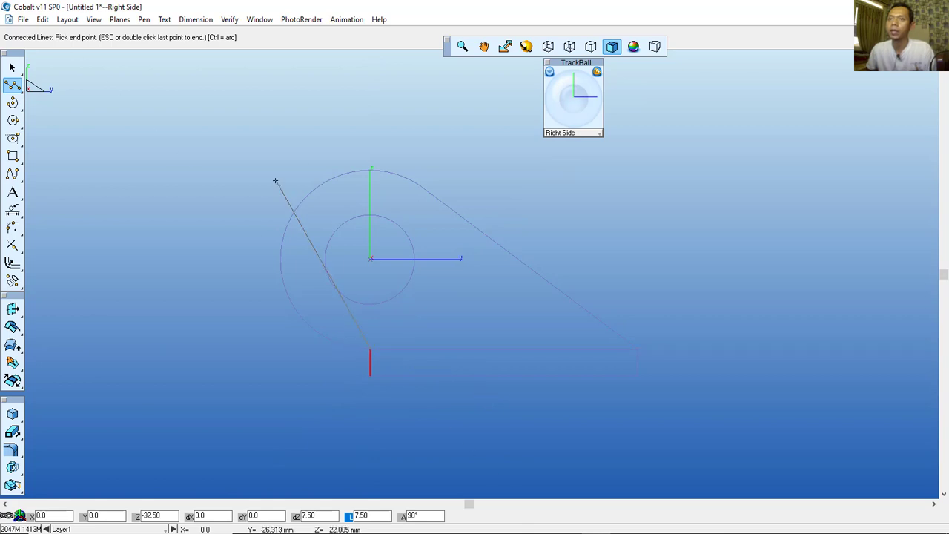
key(Escape)
middle_drag(521, 224, 572, 202)
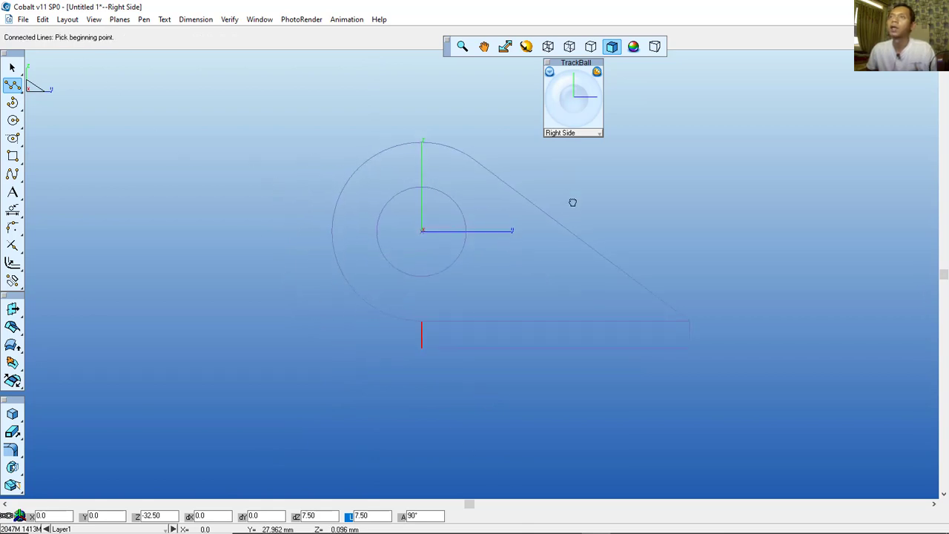
click(526, 47)
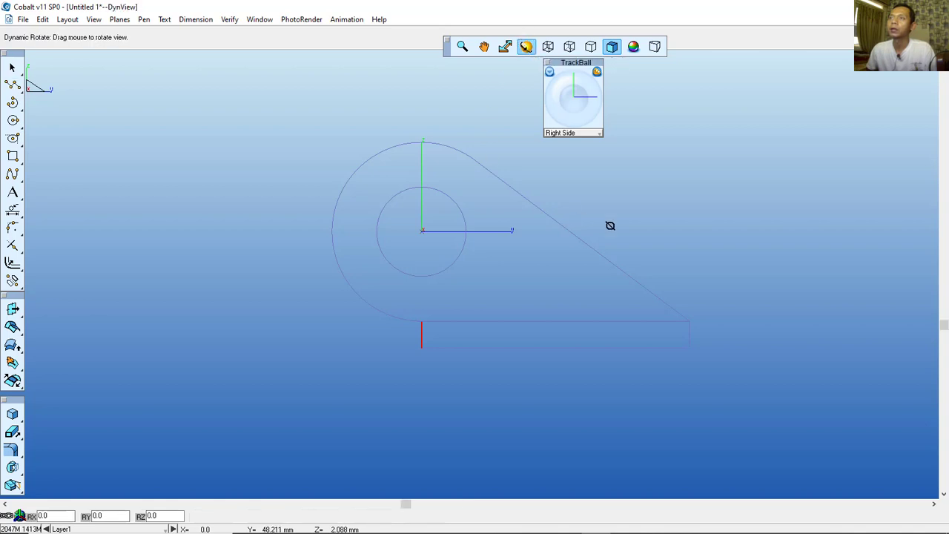
Step: Extrude the thin rectangle midplane by 60 to form the solid base plate
mouse_move(610, 225)
mouse_down()
mouse_move(670, 257)
mouse_move(635, 292)
mouse_move(622, 271)
mouse_move(561, 263)
mouse_move(584, 286)
mouse_move(605, 273)
mouse_move(600, 257)
mouse_up()
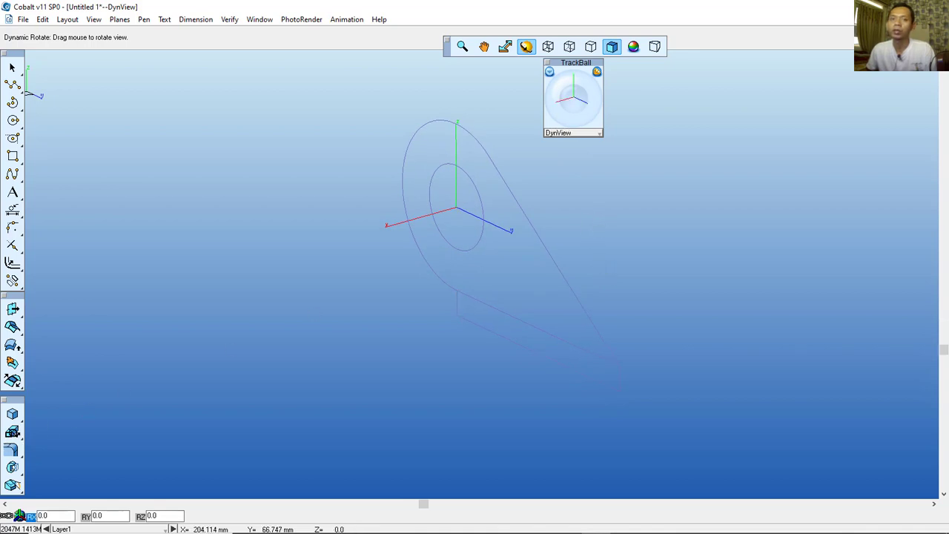
click(13, 431)
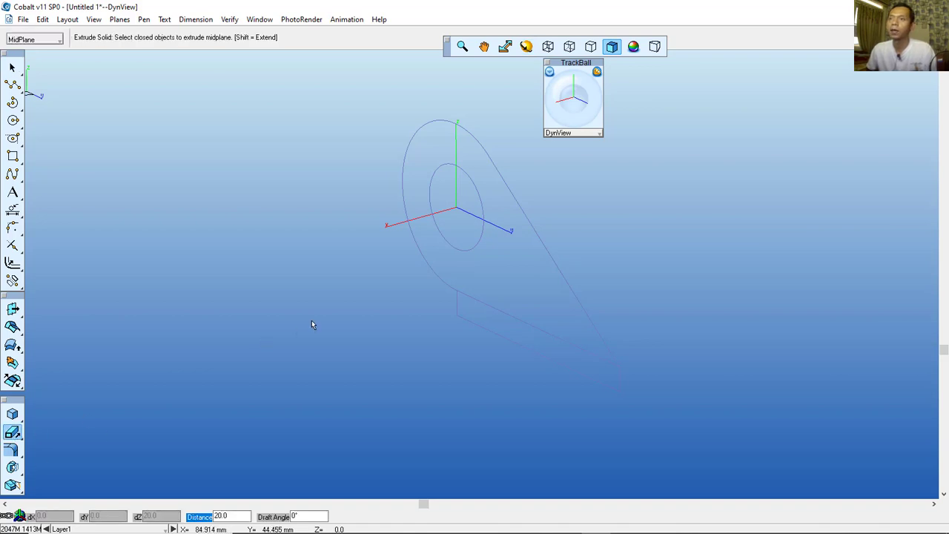
click(482, 328)
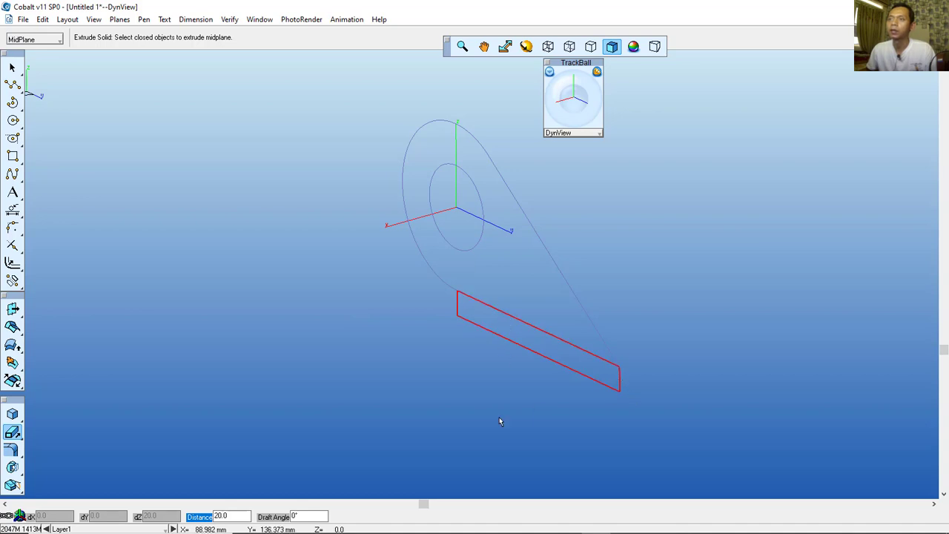
key(Return)
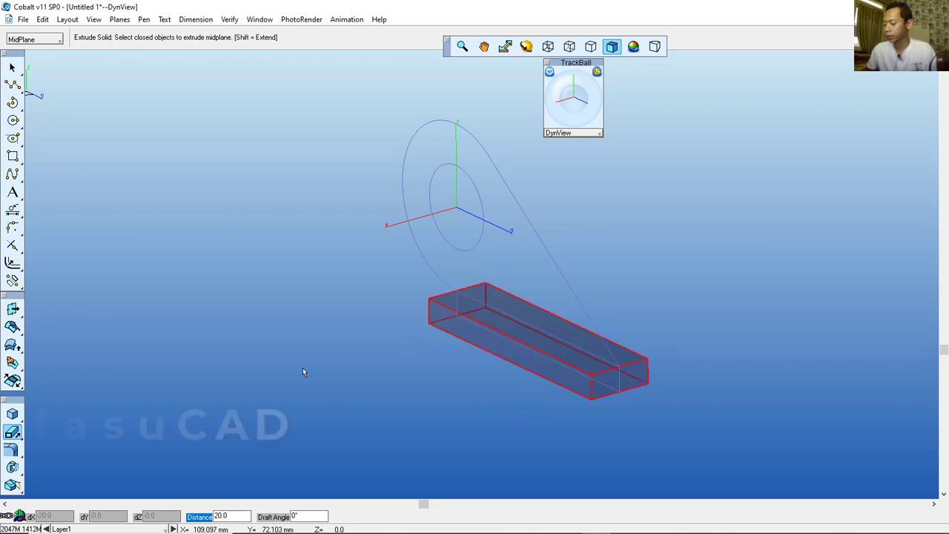
text(60)
key(Return)
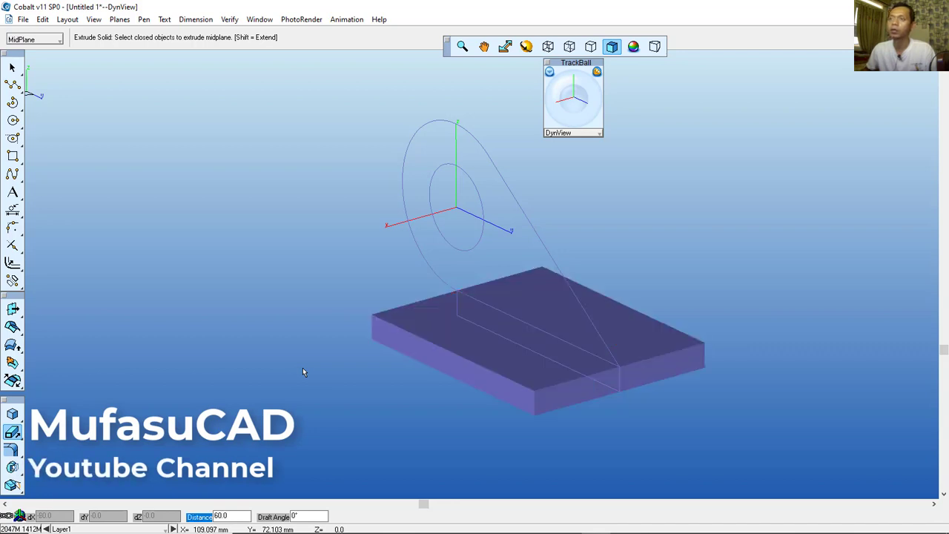
click(525, 47)
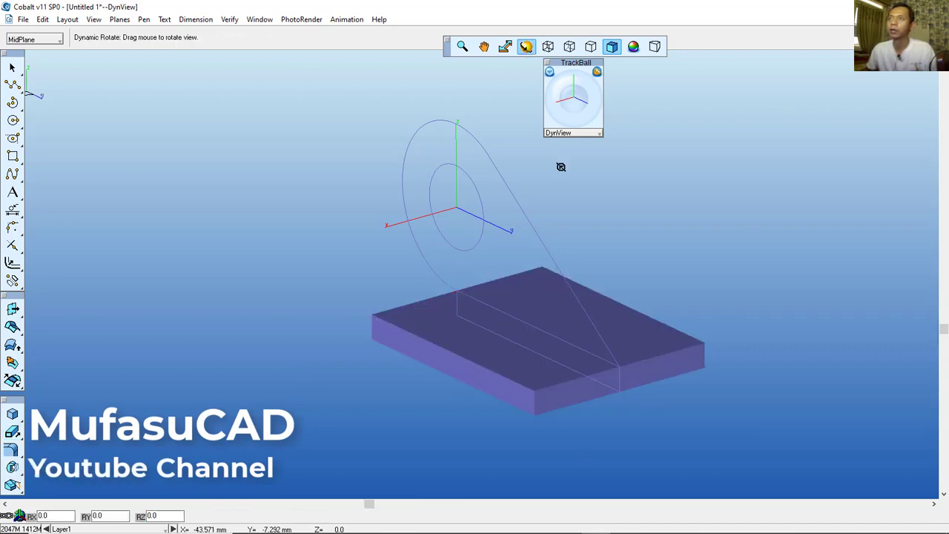
drag(561, 165, 561, 185)
key(Escape)
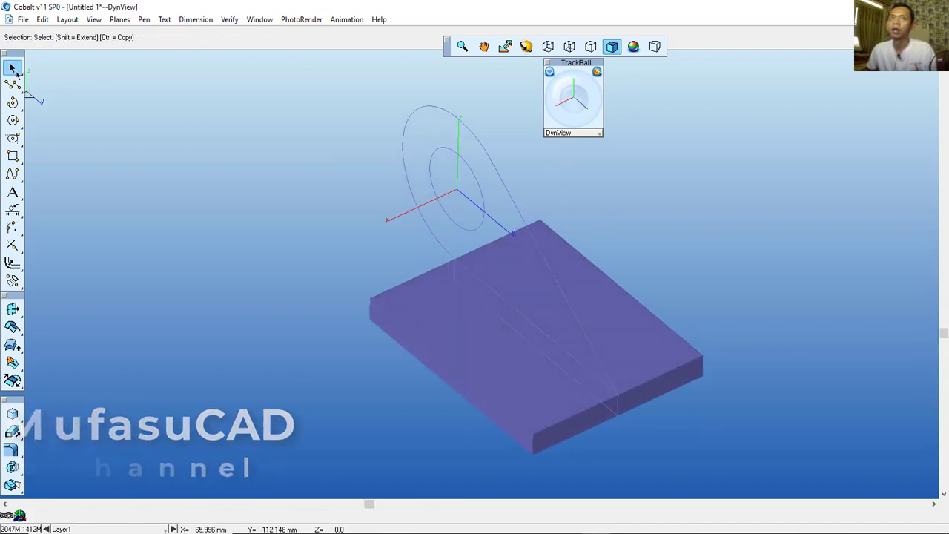
Step: Extrude the 25-diameter inner circle midplane into a cylinder
click(12, 431)
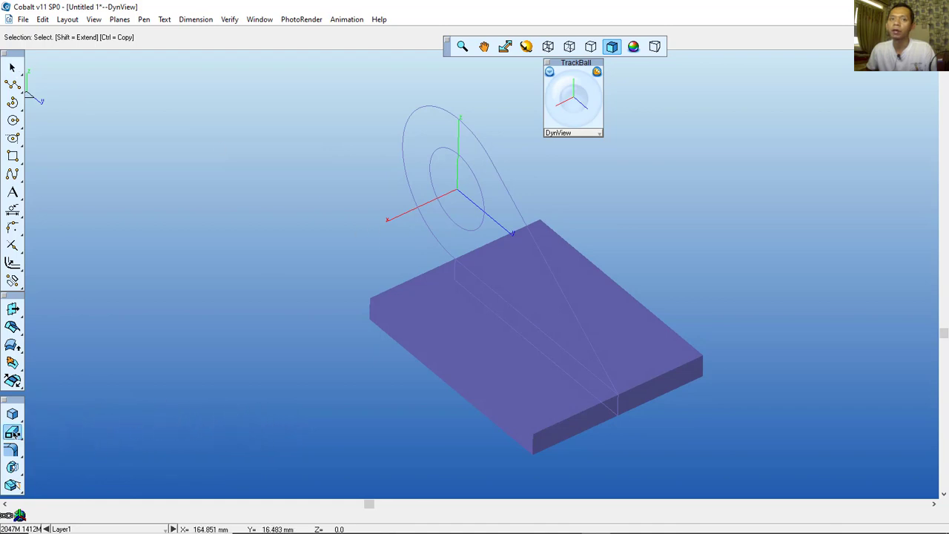
click(472, 174)
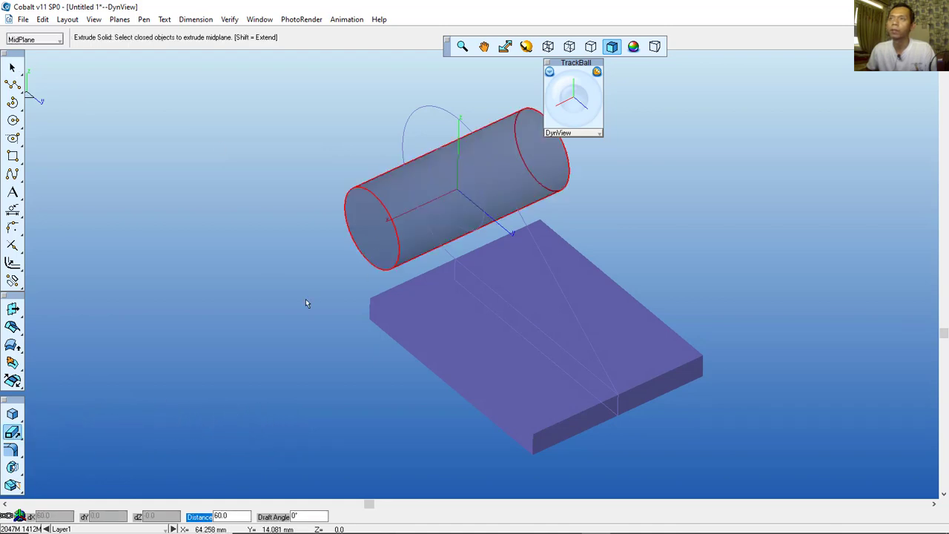
click(259, 271)
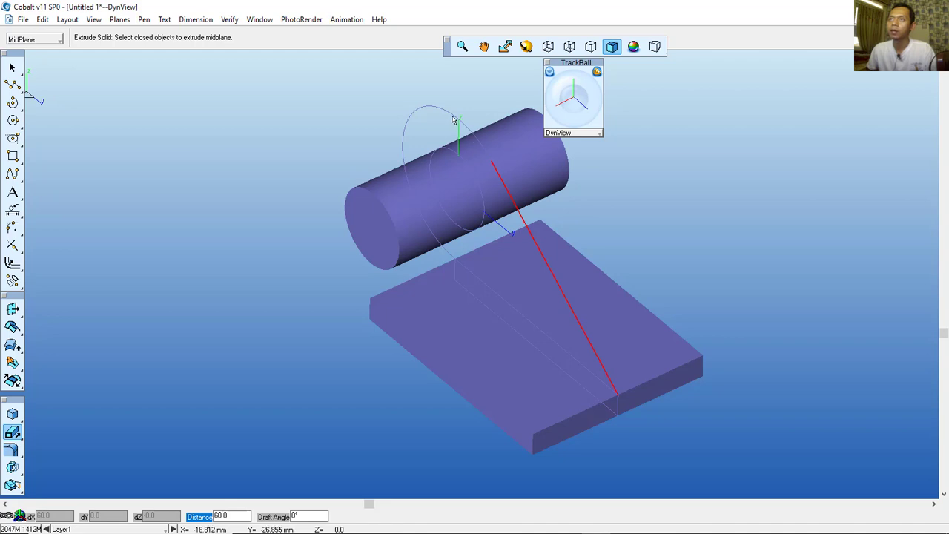
Step: Extrude the teardrop outline midplane 10 mm thick to form the arm
click(490, 293)
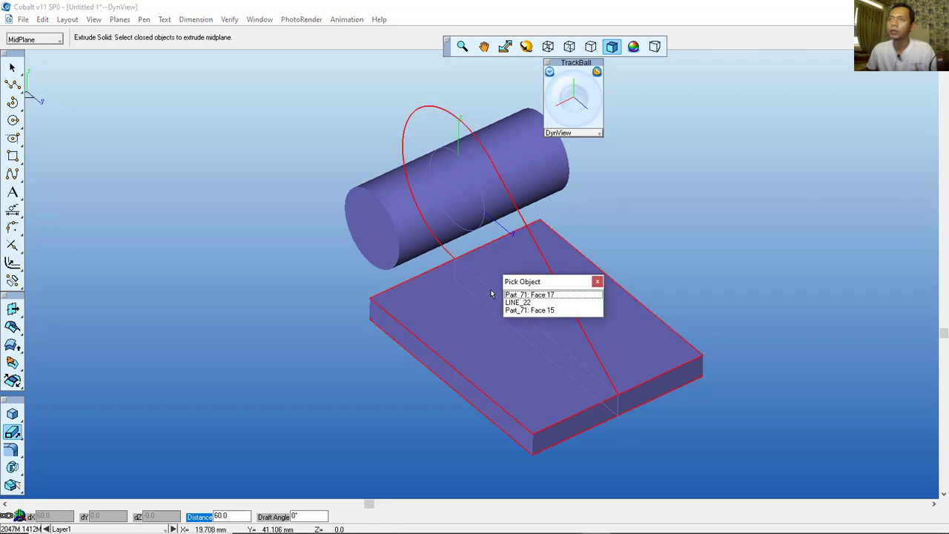
click(535, 309)
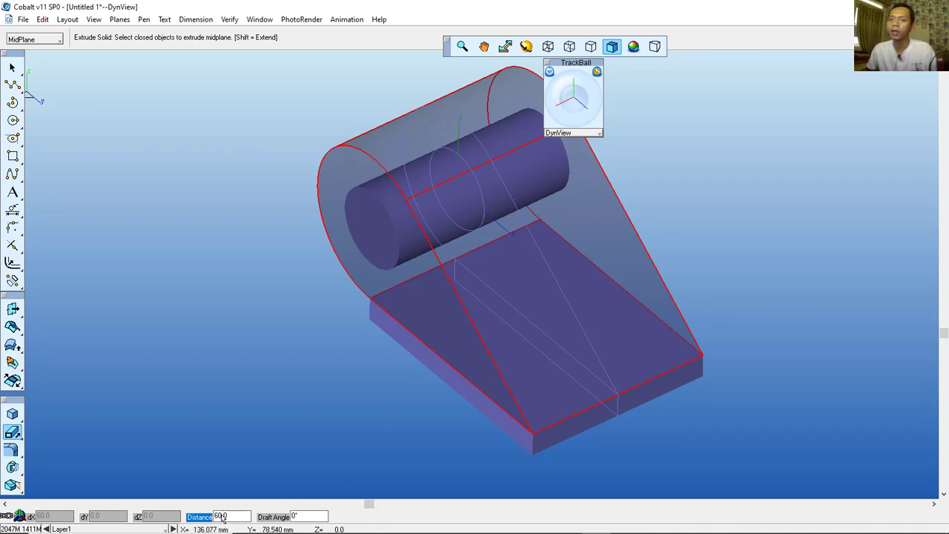
text(10)
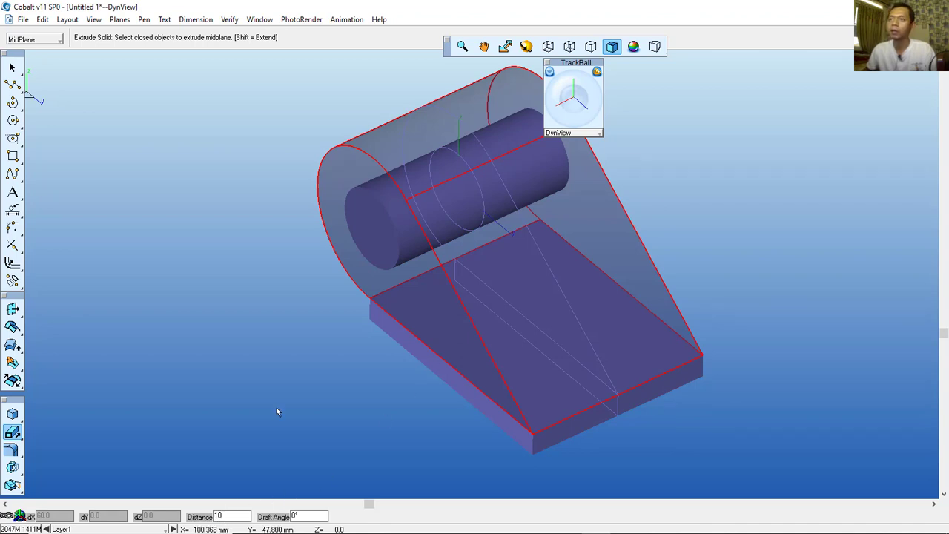
key(Return)
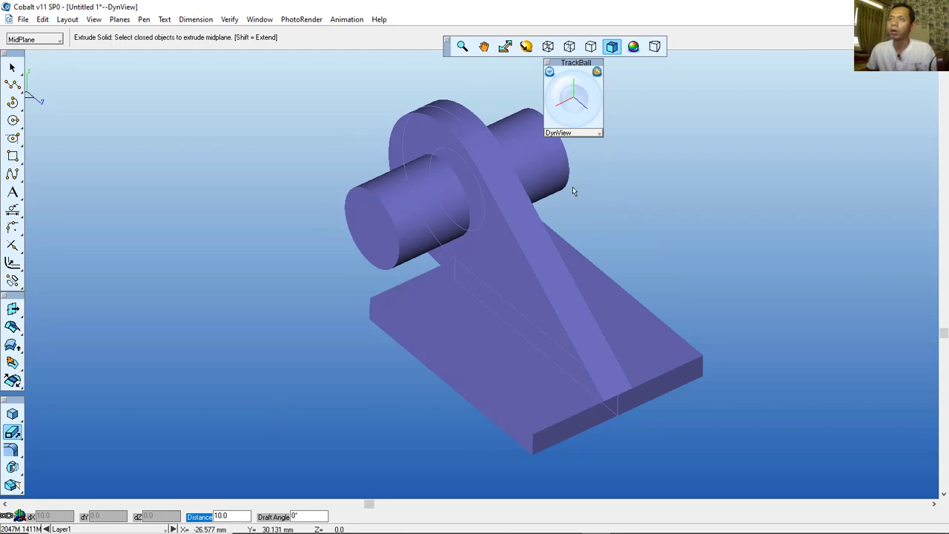
click(532, 267)
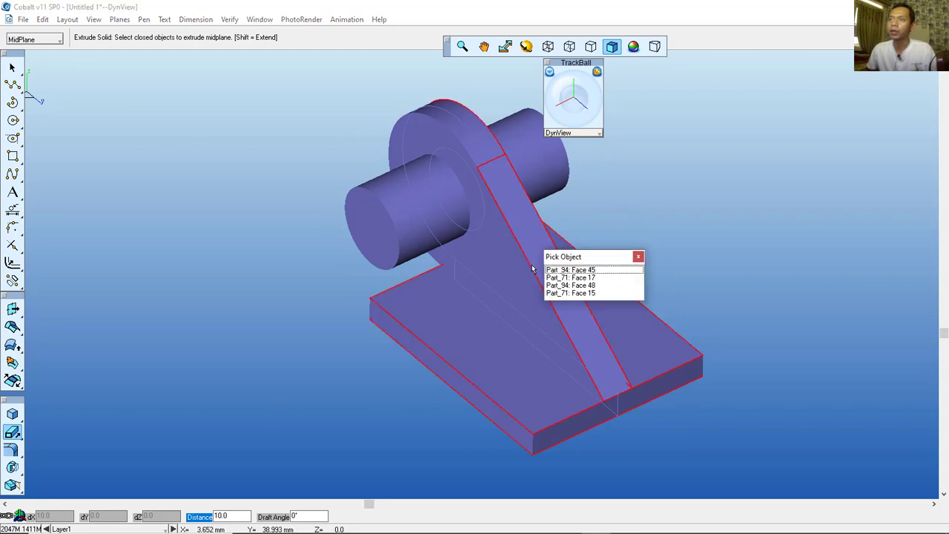
click(551, 164)
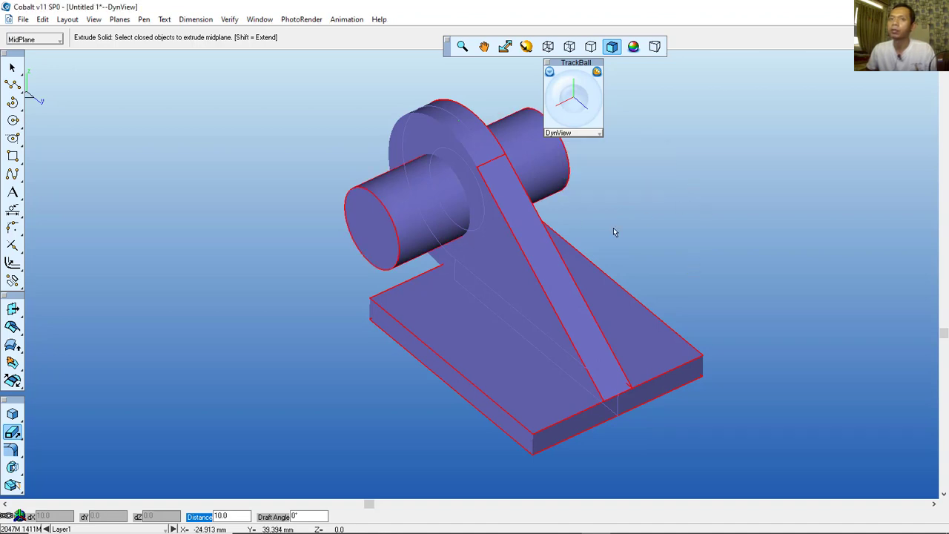
click(13, 433)
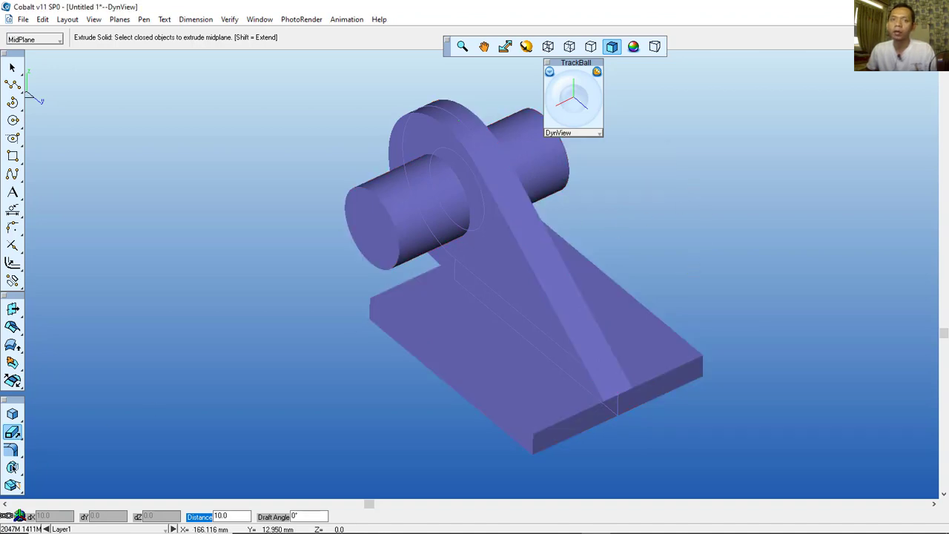
Step: Subtract the cylinder from the arm rib to bore a hole through the boss
click(13, 468)
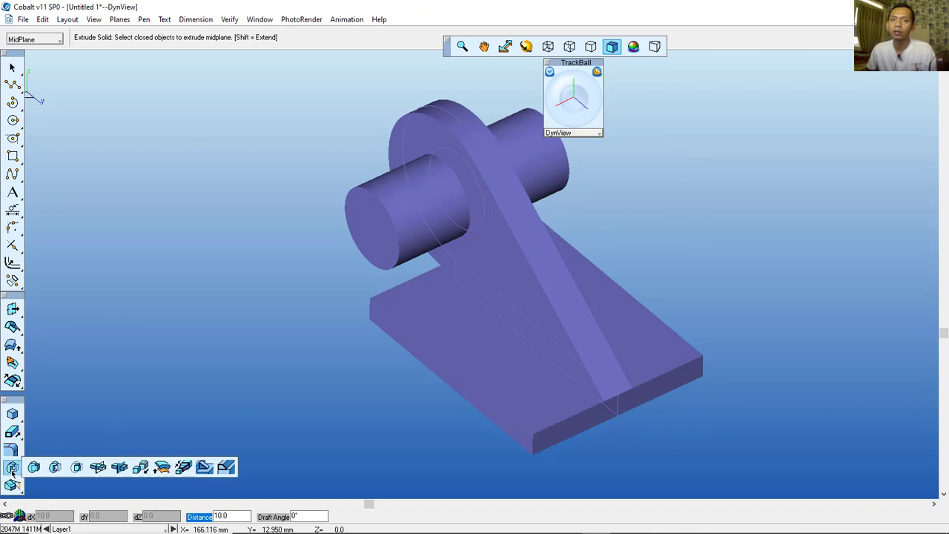
click(54, 467)
click(523, 251)
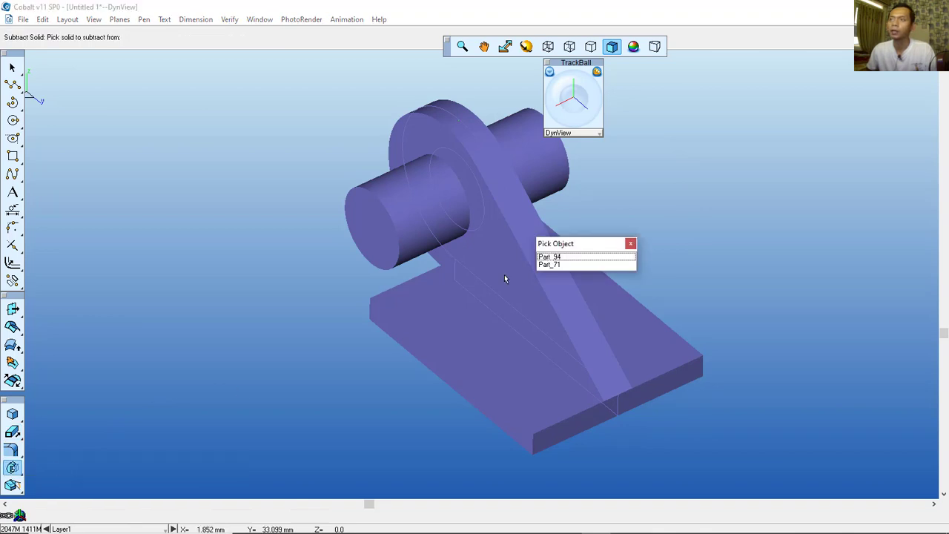
click(552, 257)
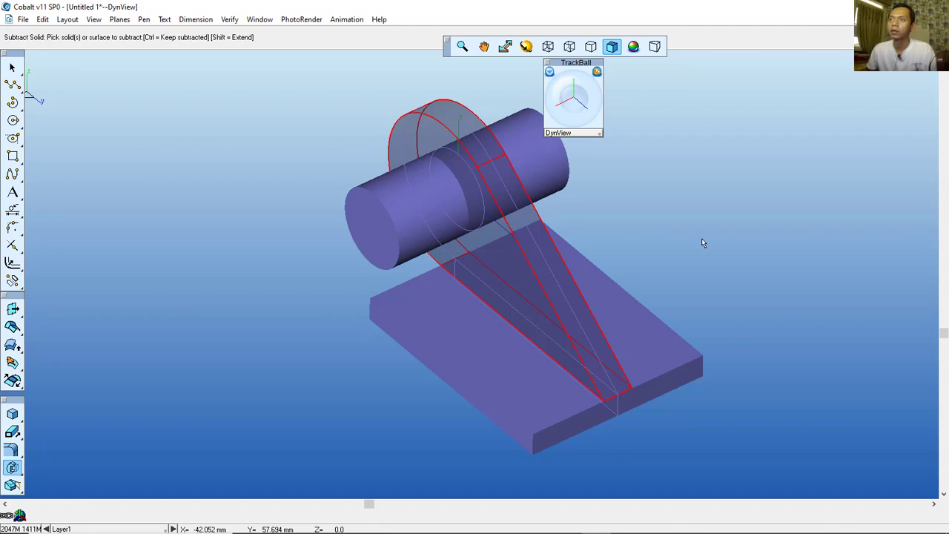
click(559, 171)
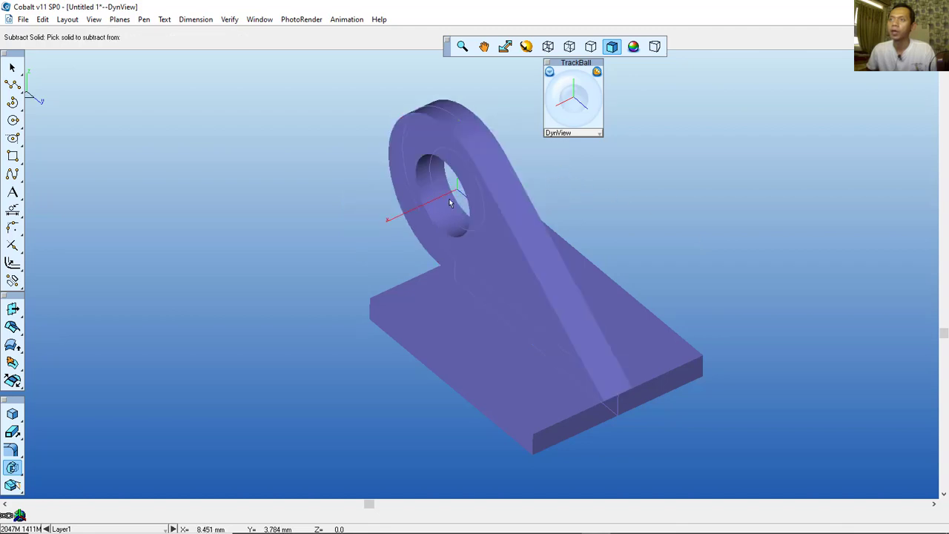
Step: Union the arm with the base plate into a single solid
click(12, 467)
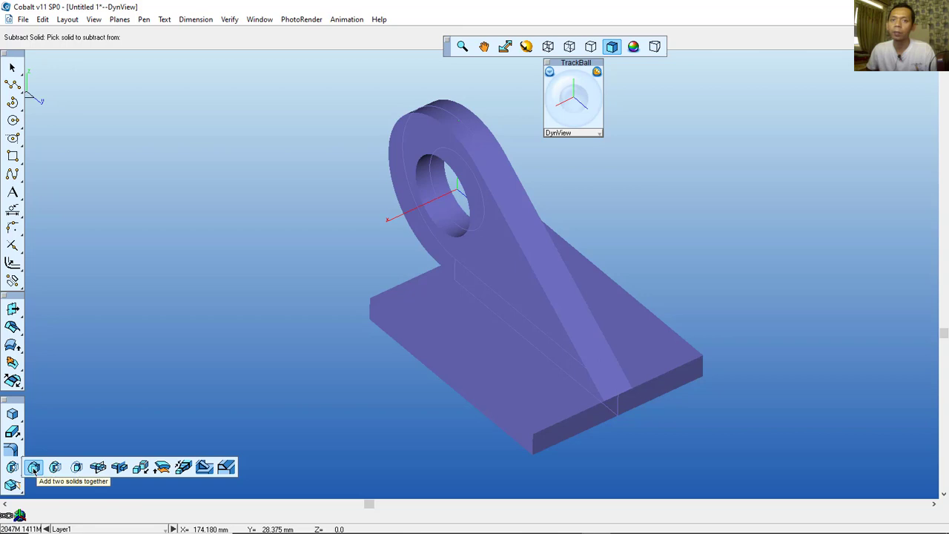
click(34, 467)
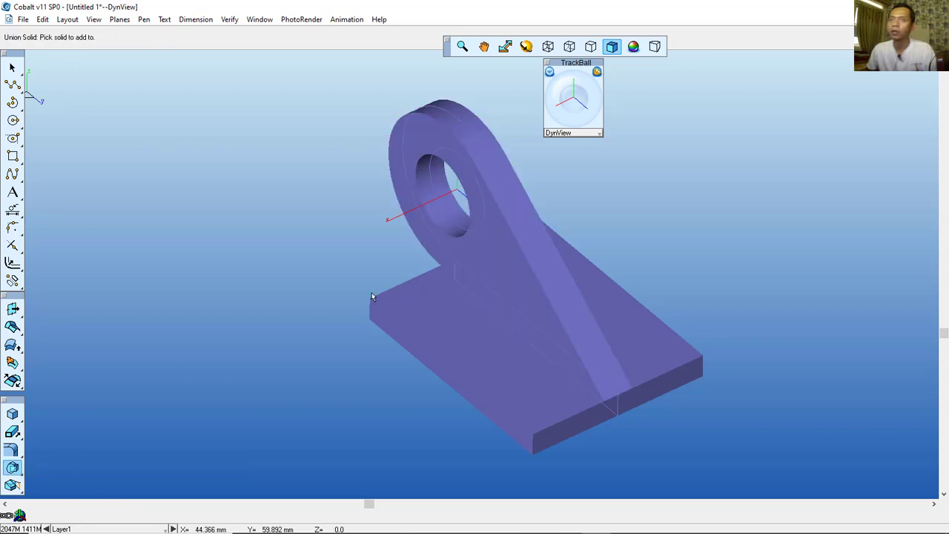
click(12, 67)
click(542, 221)
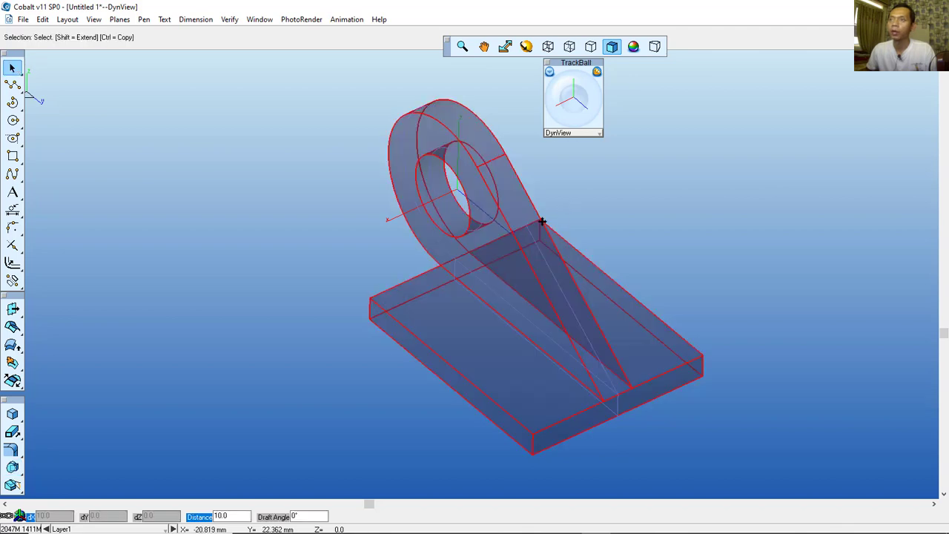
click(721, 226)
middle_drag(630, 326, 621, 299)
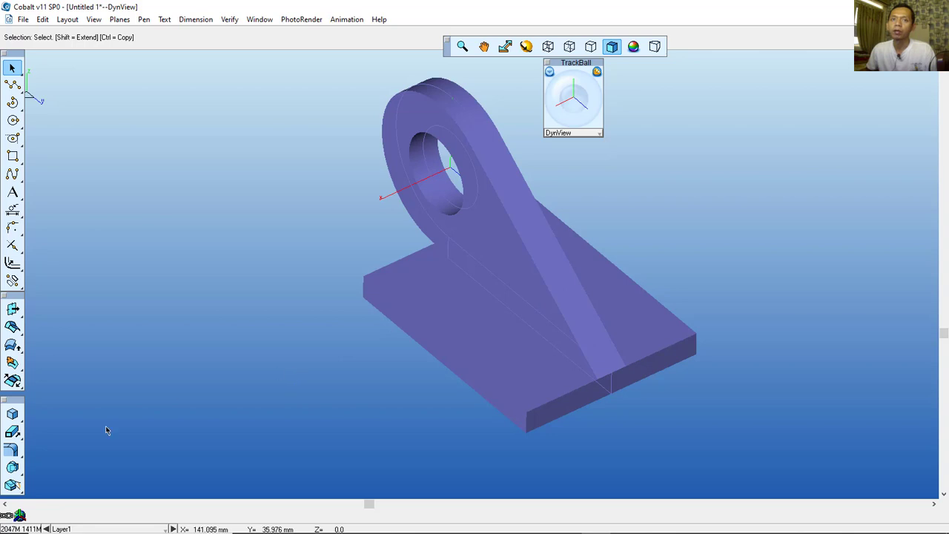
Step: Round the two front vertical corners of the base with a 15 radial blend
click(13, 449)
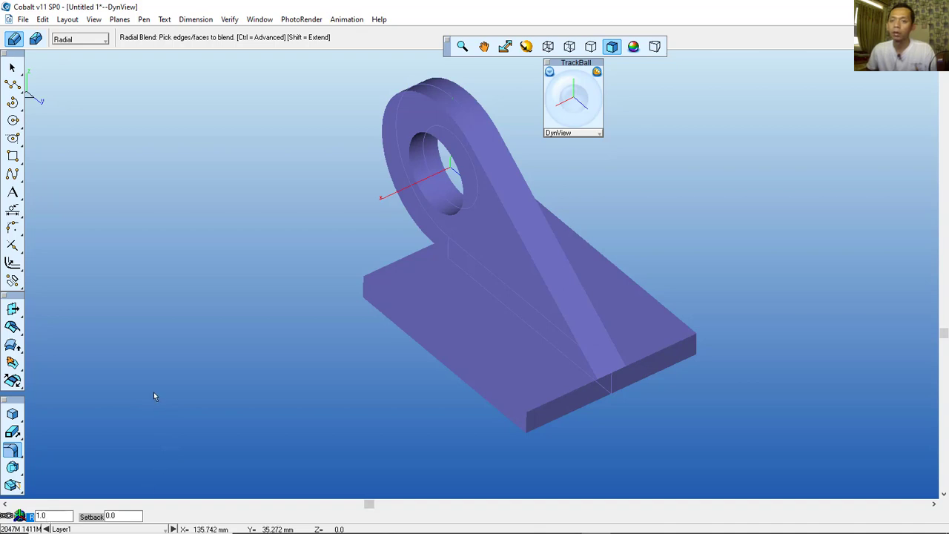
text(15)
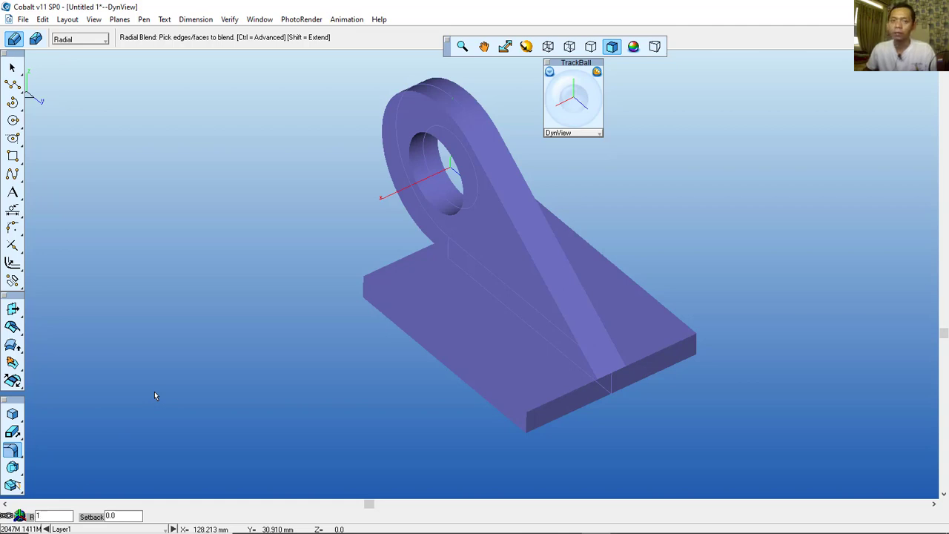
click(527, 424)
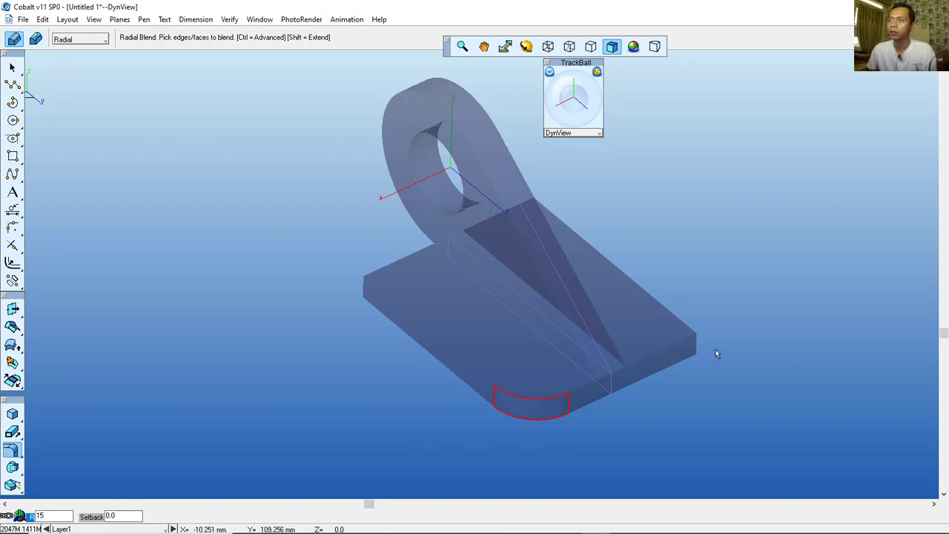
click(695, 344)
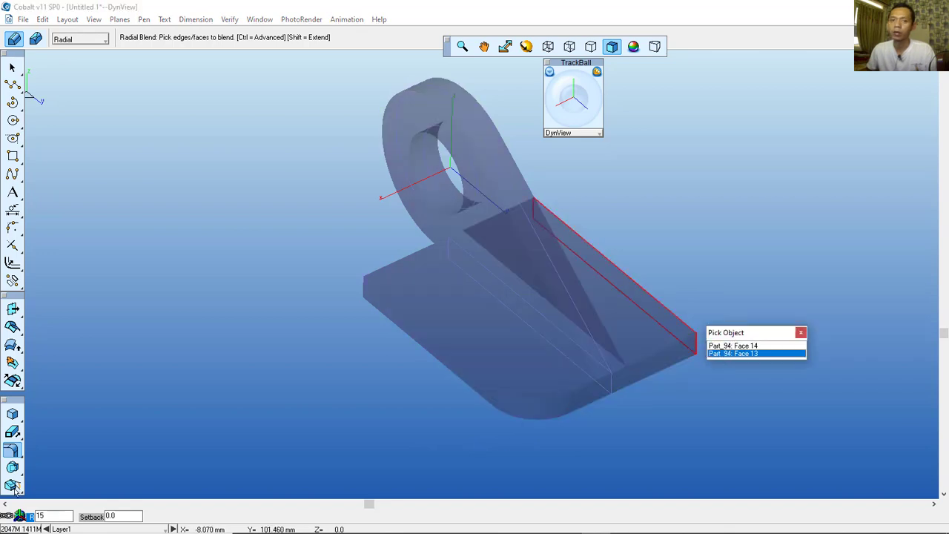
click(697, 350)
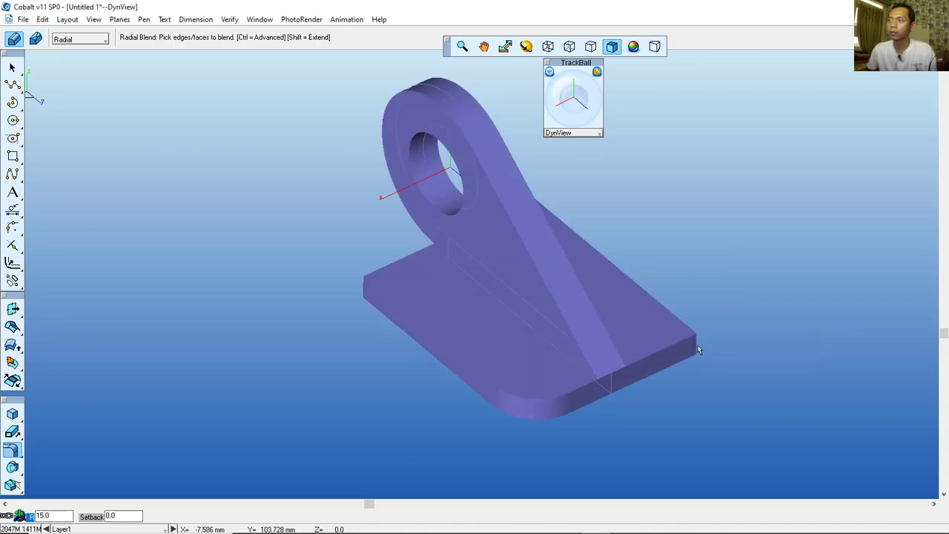
click(696, 344)
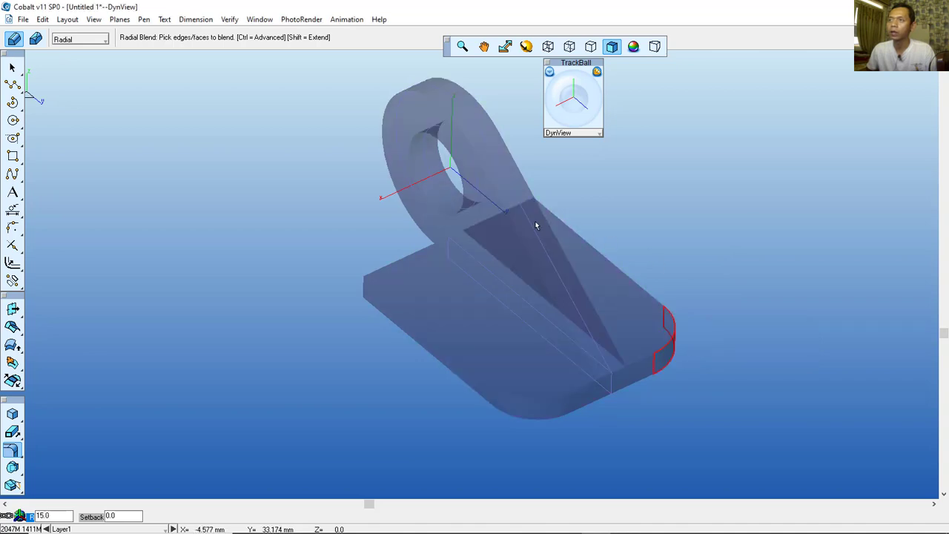
Step: Round the two rear vertical corners of the base with radius 15
click(525, 46)
mouse_move(545, 238)
mouse_down()
mouse_move(534, 226)
mouse_move(544, 233)
mouse_up()
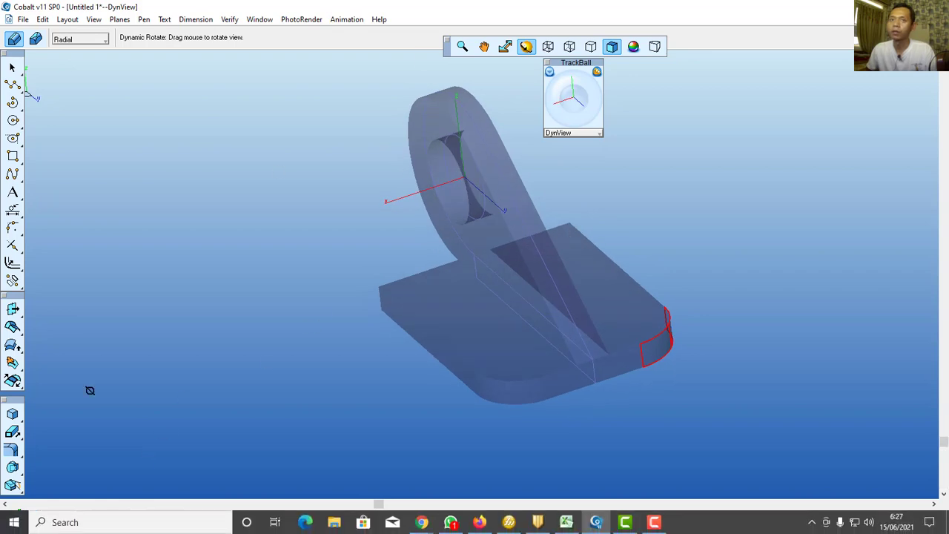
click(10, 450)
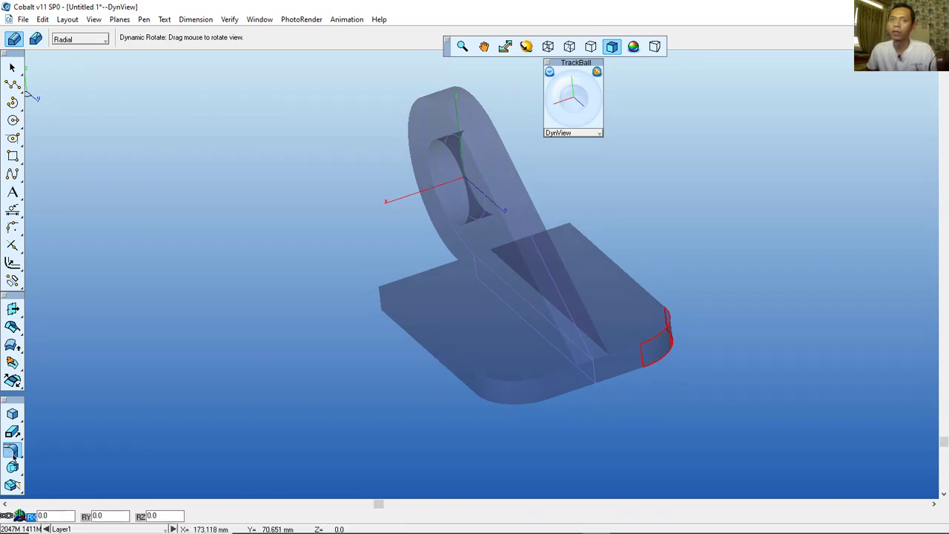
click(567, 234)
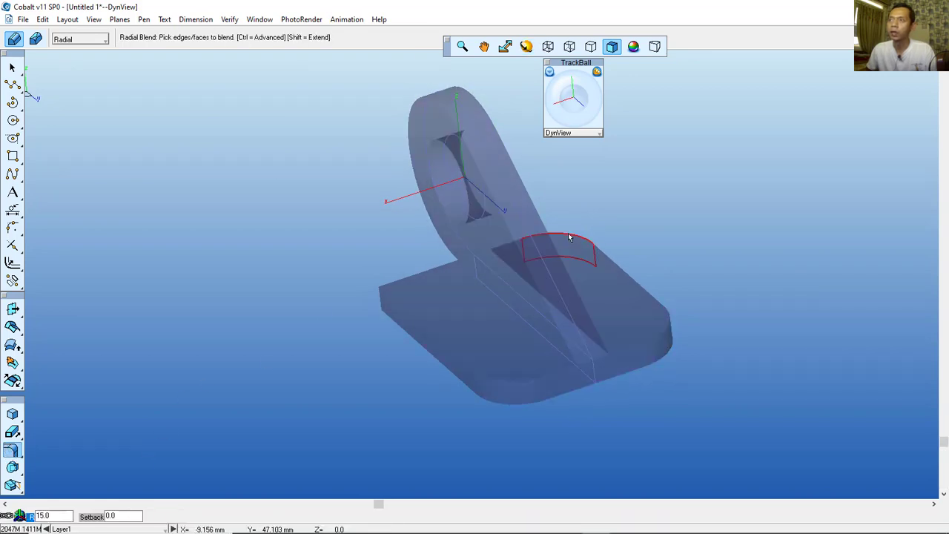
click(381, 304)
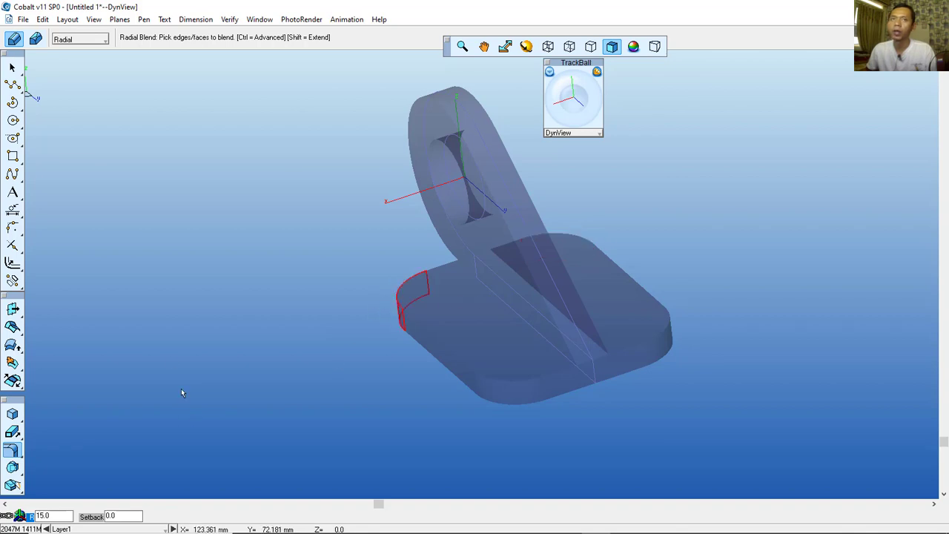
click(12, 68)
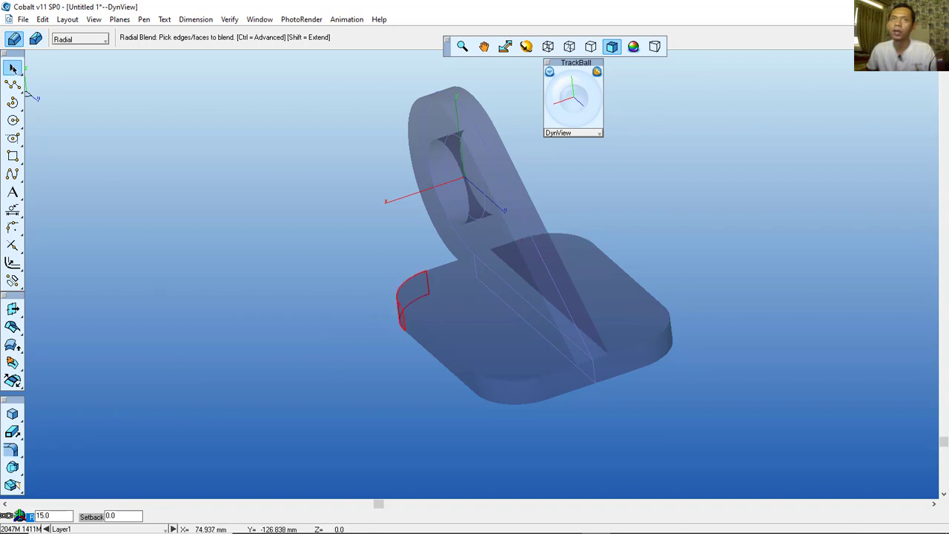
Step: Switch to the top view and draw a 15 mm diameter circle centred at X -15, Y 60
click(567, 133)
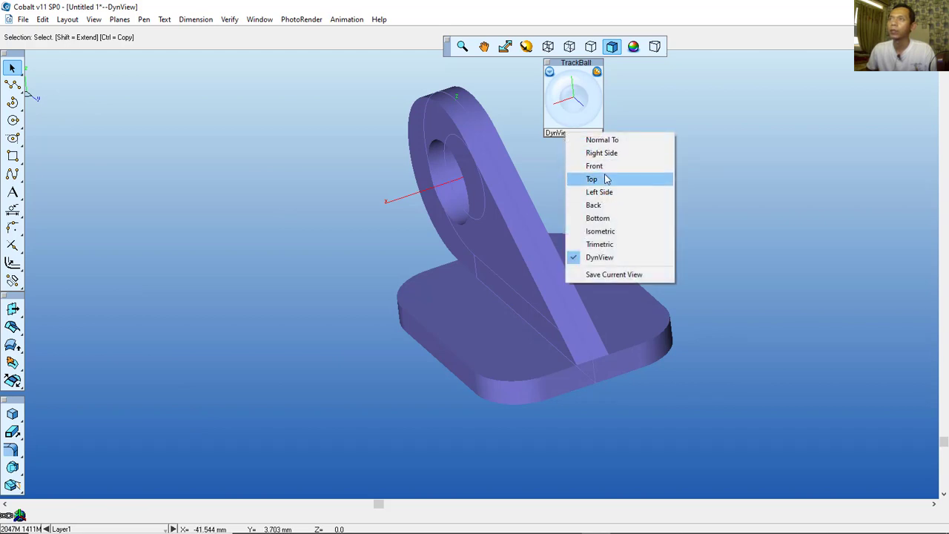
click(592, 179)
scroll(461, 185, up, 5)
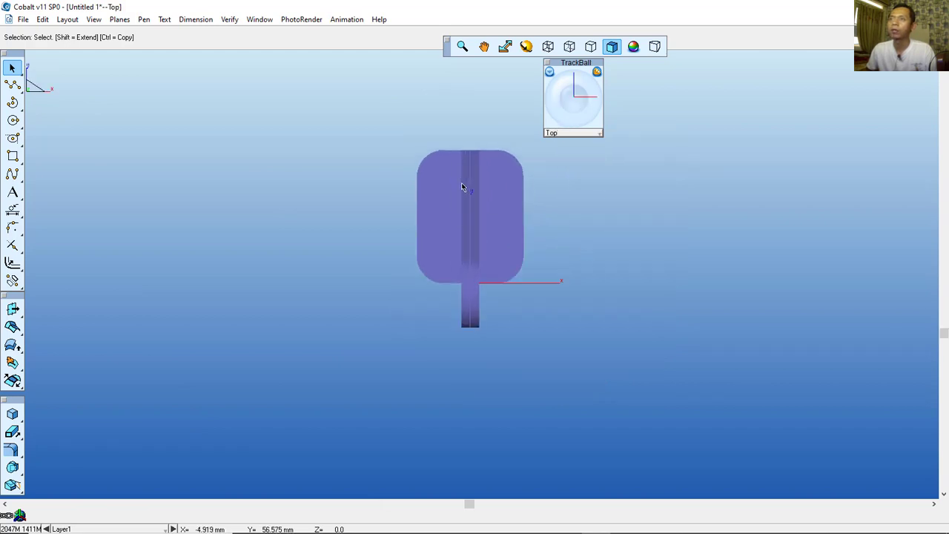
click(12, 120)
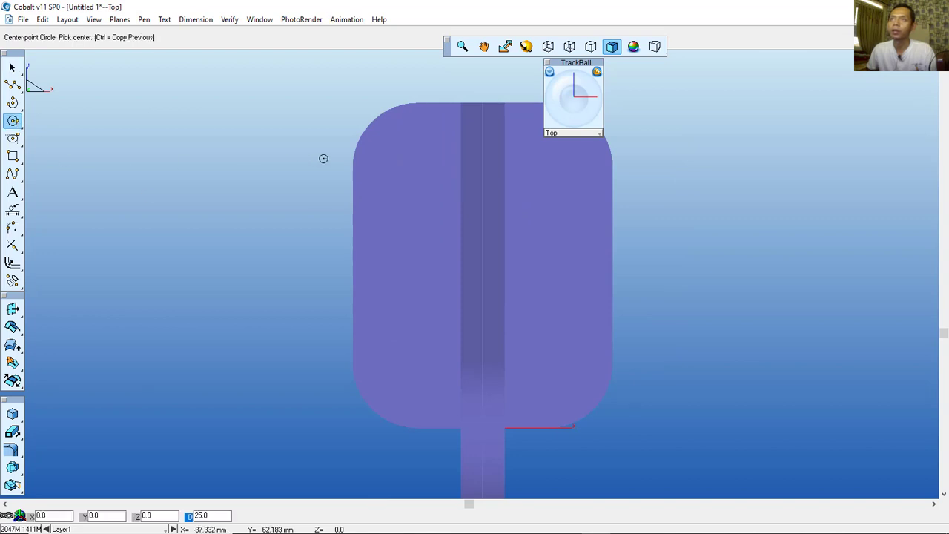
click(418, 167)
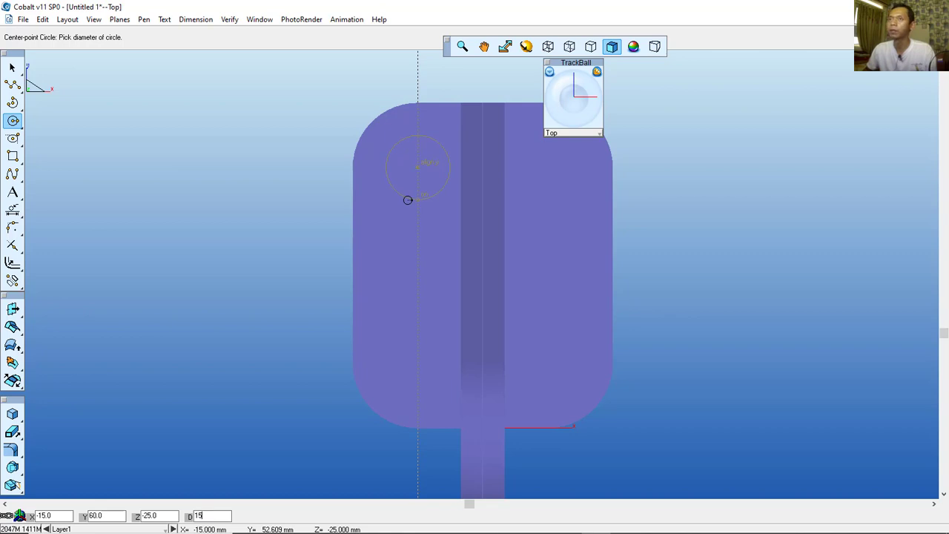
text(15)
key(Return)
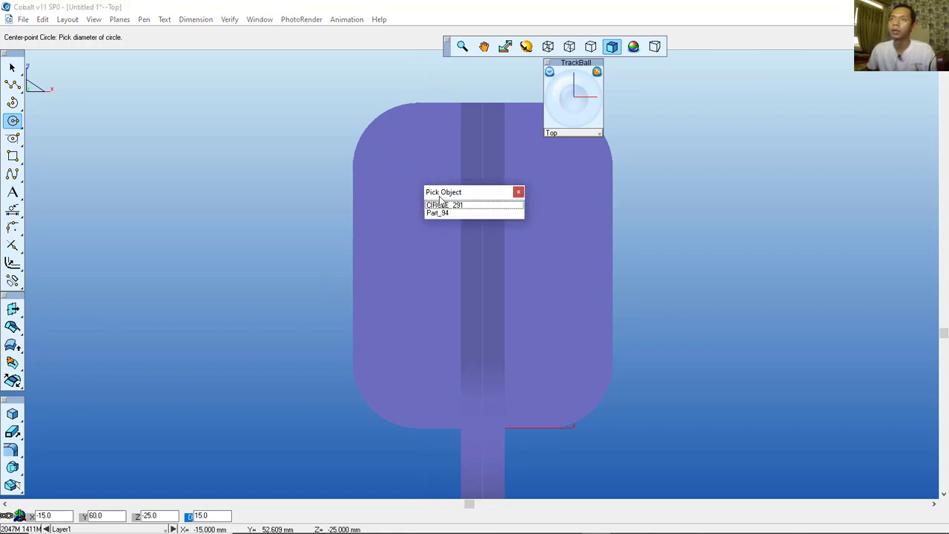
Step: Draw a second 15 mm diameter circle centred at X -15, Y 15
right_click(294, 253)
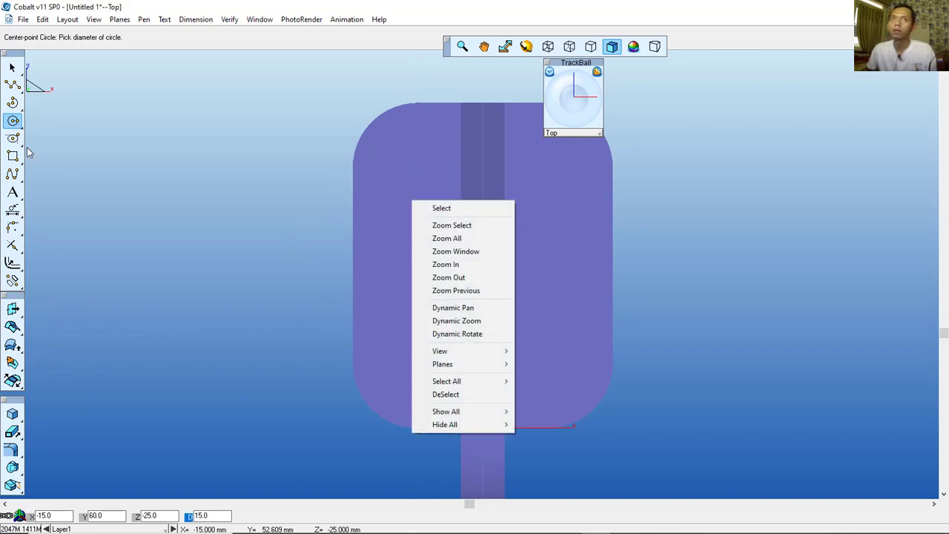
click(13, 122)
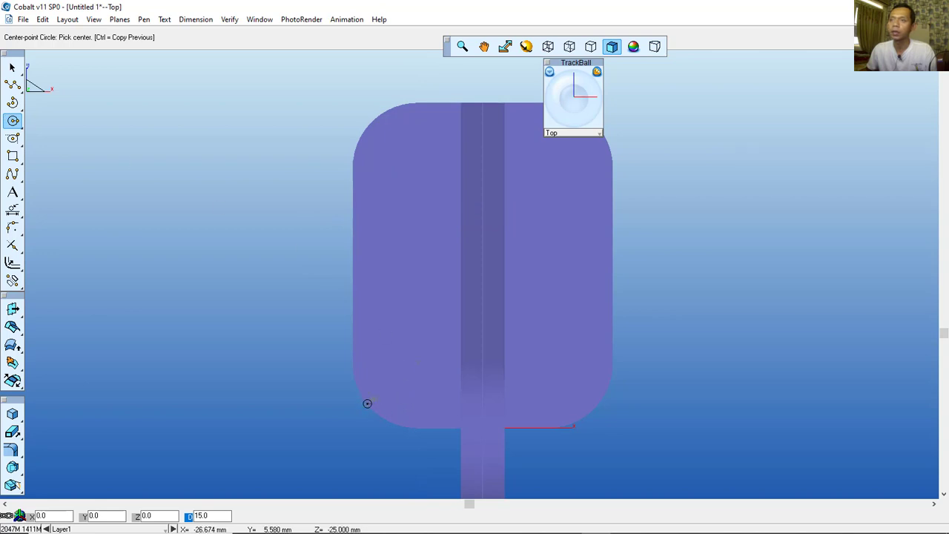
click(417, 362)
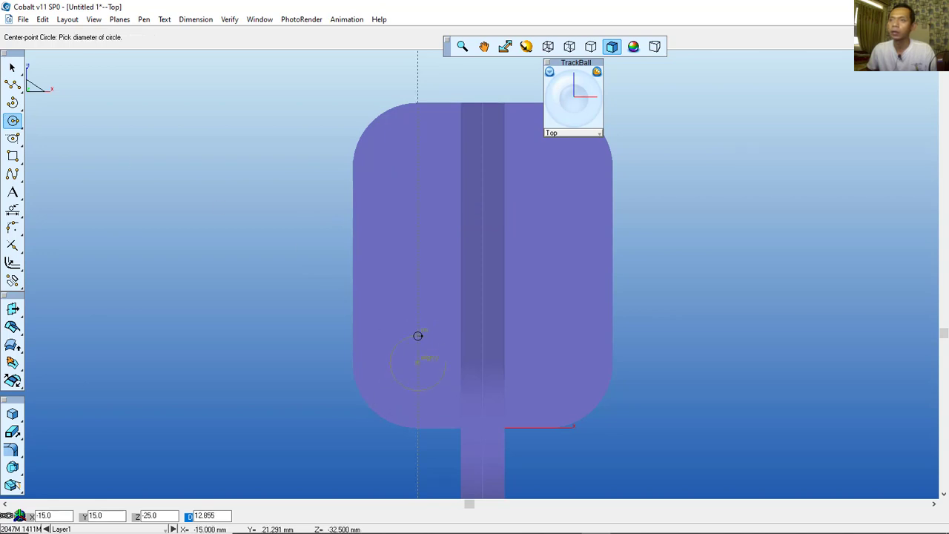
text(15)
key(Return)
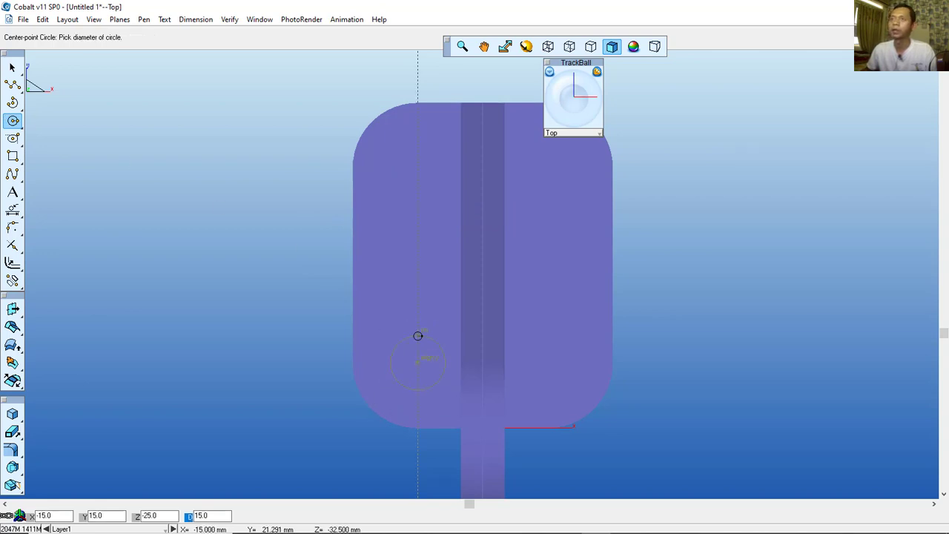
Step: Orbit to an isometric view and set up a MidPlane Extrude Solid of both plate circles
click(525, 46)
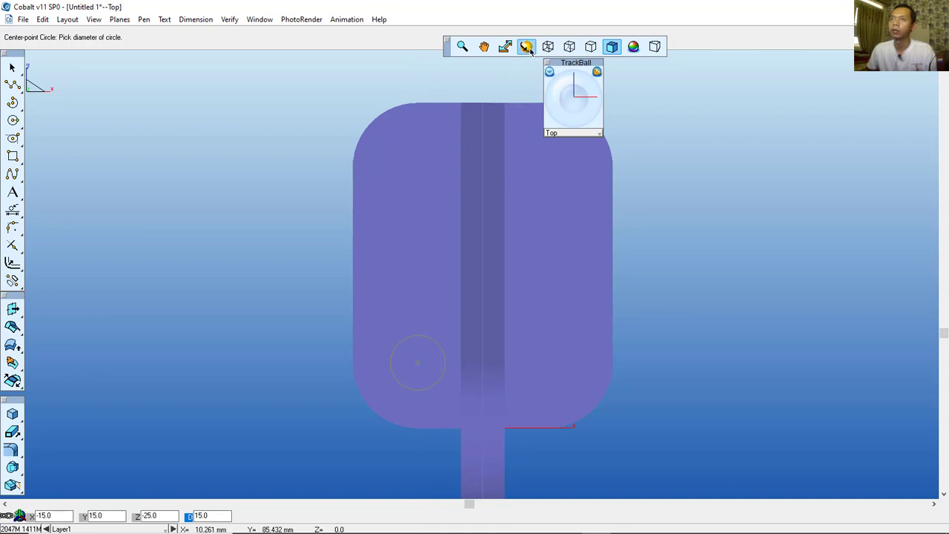
drag(469, 424, 353, 323)
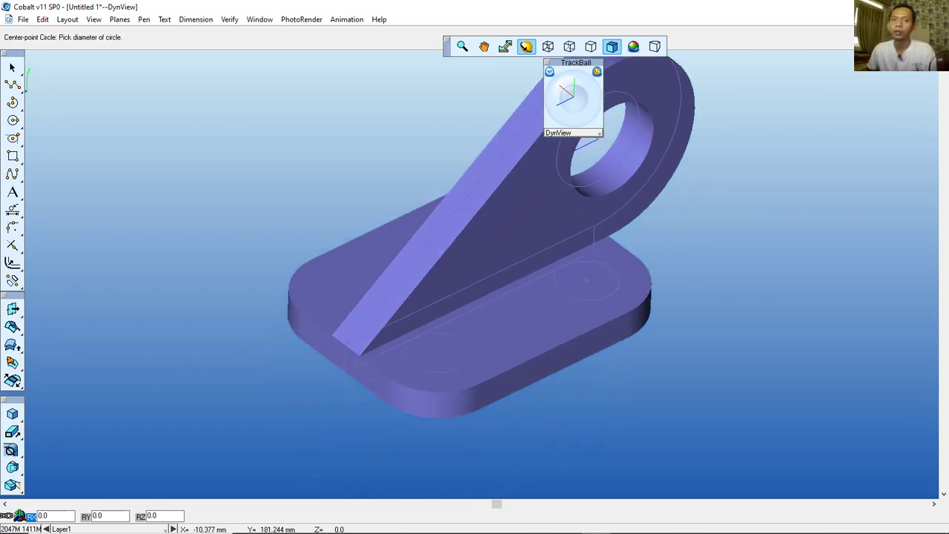
click(12, 450)
click(12, 432)
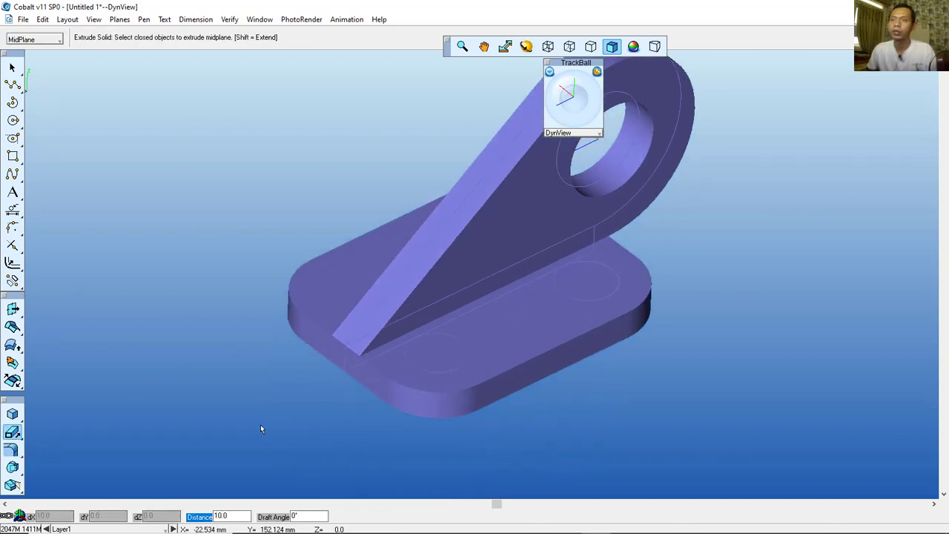
click(460, 368)
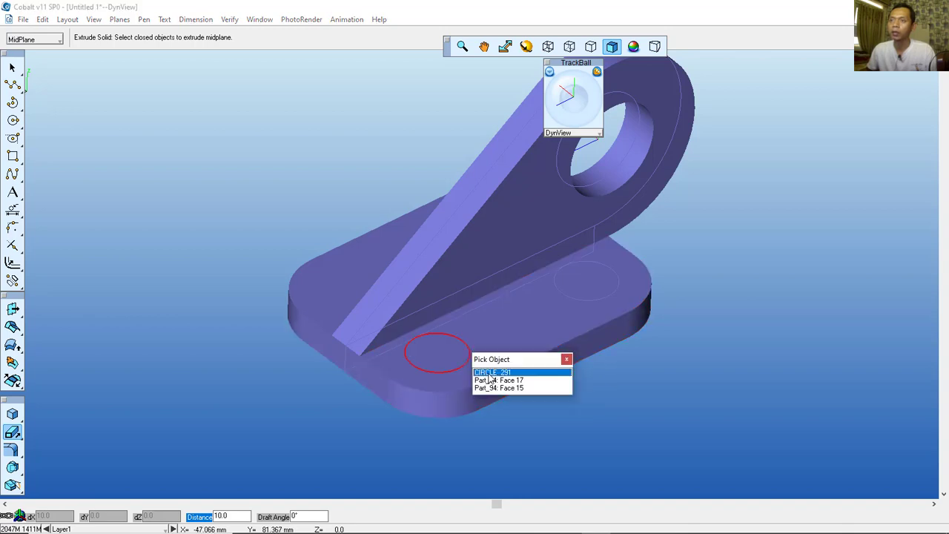
click(489, 373)
click(607, 302)
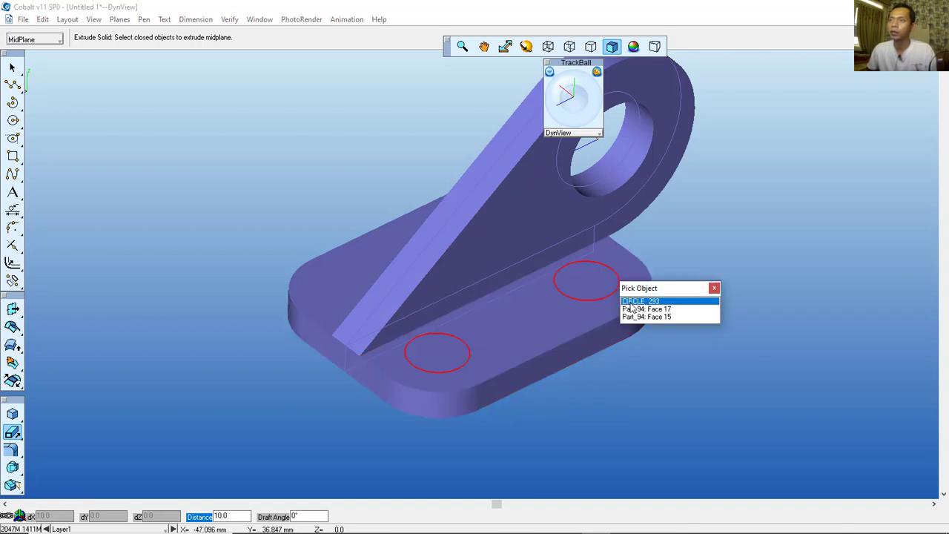
click(630, 307)
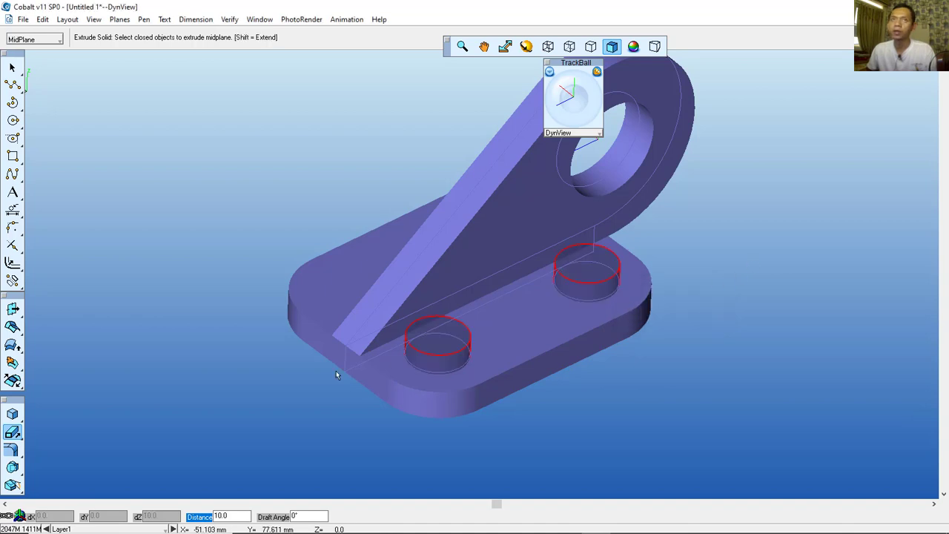
click(59, 41)
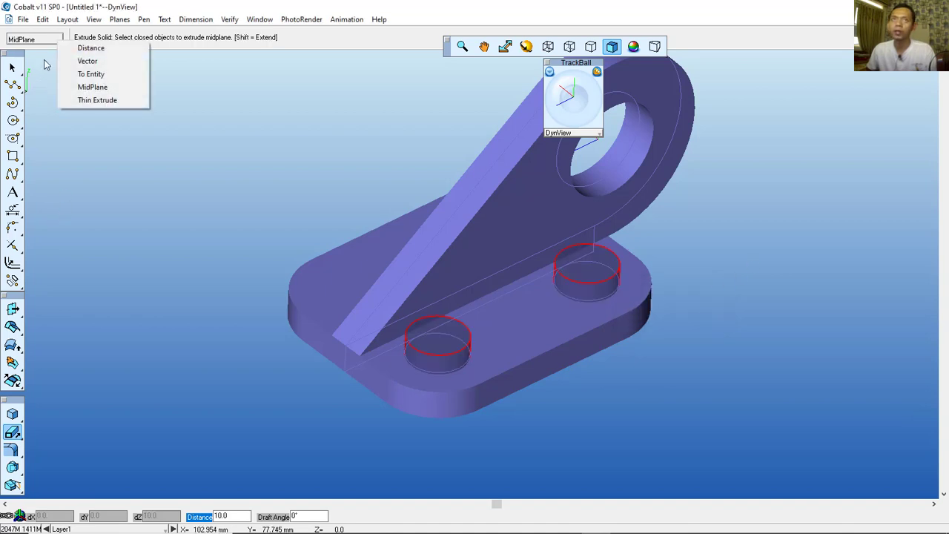
click(101, 87)
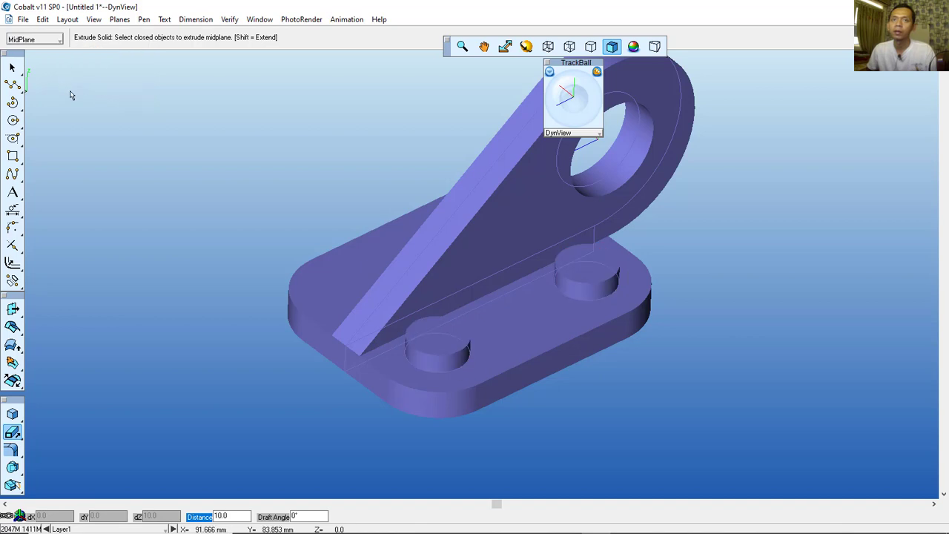
Step: Reselect both circles and extrude them midplane to a distance of 20
double_click(232, 517)
text(20)
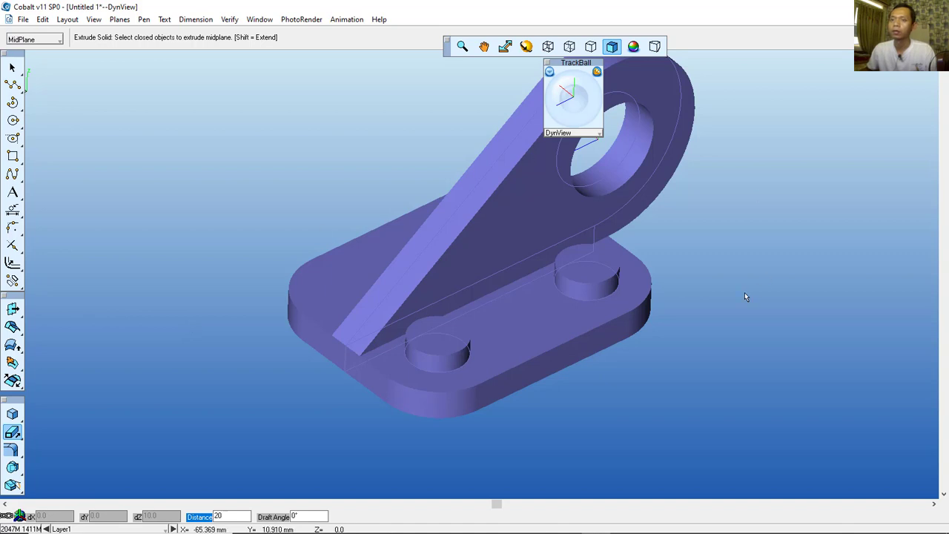
key(ctrl+z)
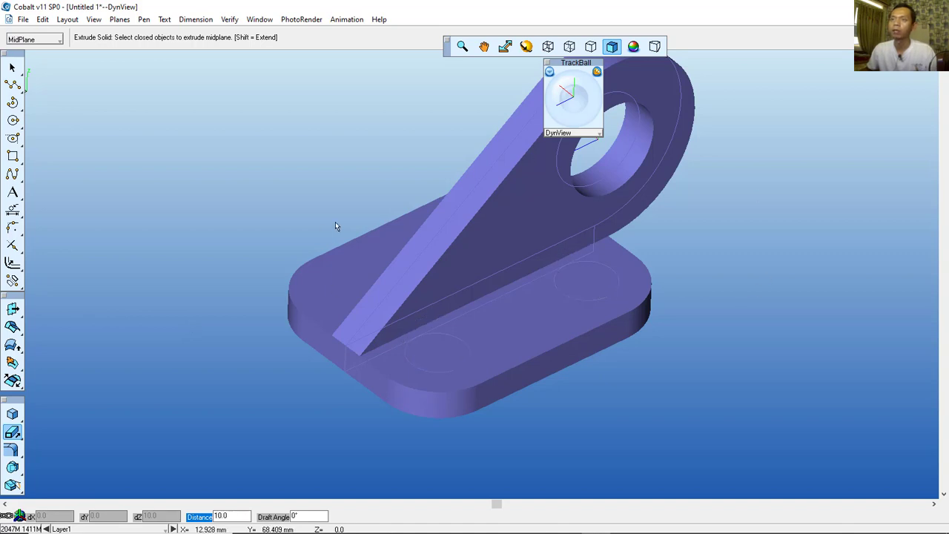
click(466, 361)
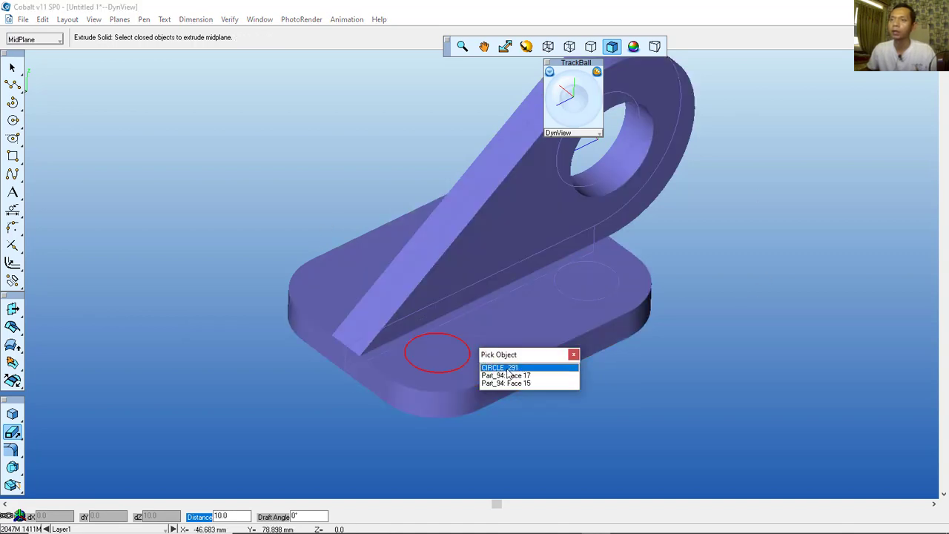
click(507, 372)
click(612, 296)
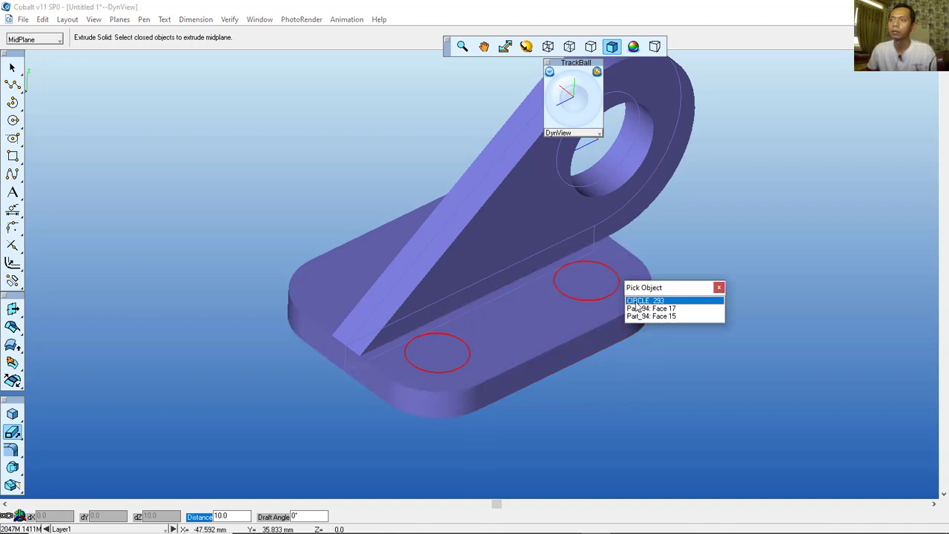
click(645, 301)
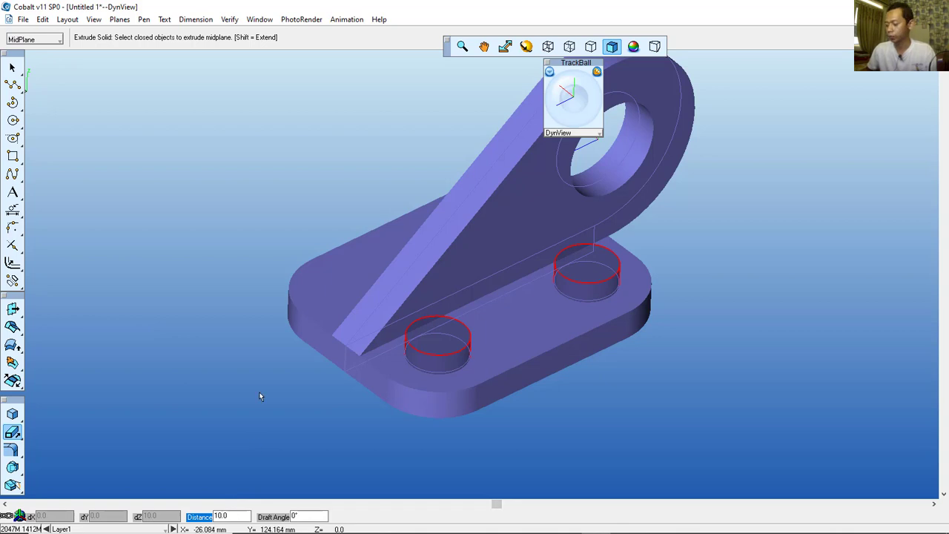
text(20)
key(Return)
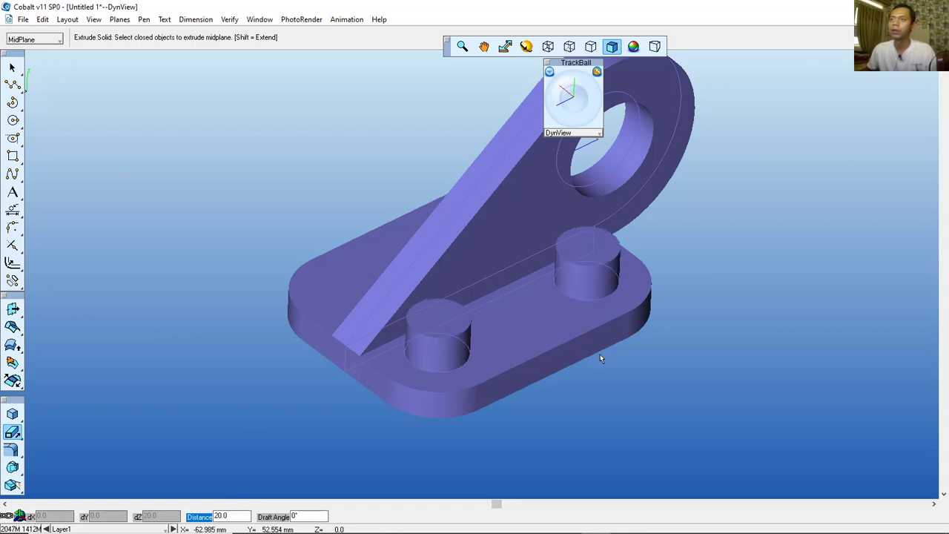
click(12, 280)
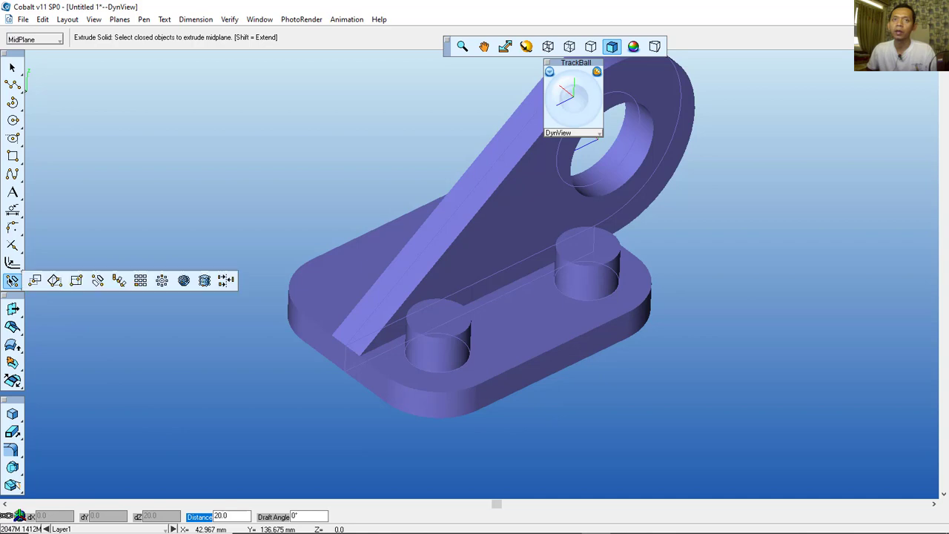
Step: Mirror the cylinders about a line from the plate-edge midpoint, adding a third cylinder
click(103, 276)
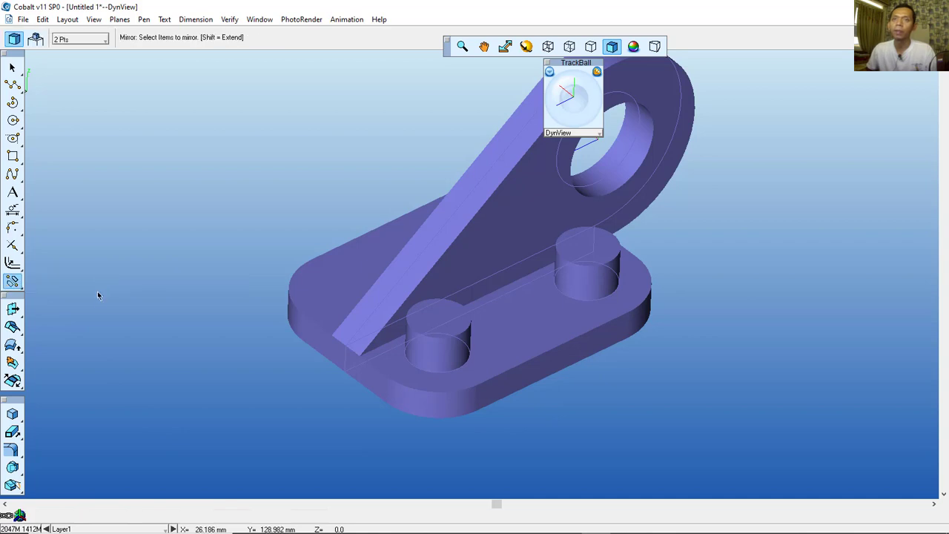
click(437, 336)
click(467, 342)
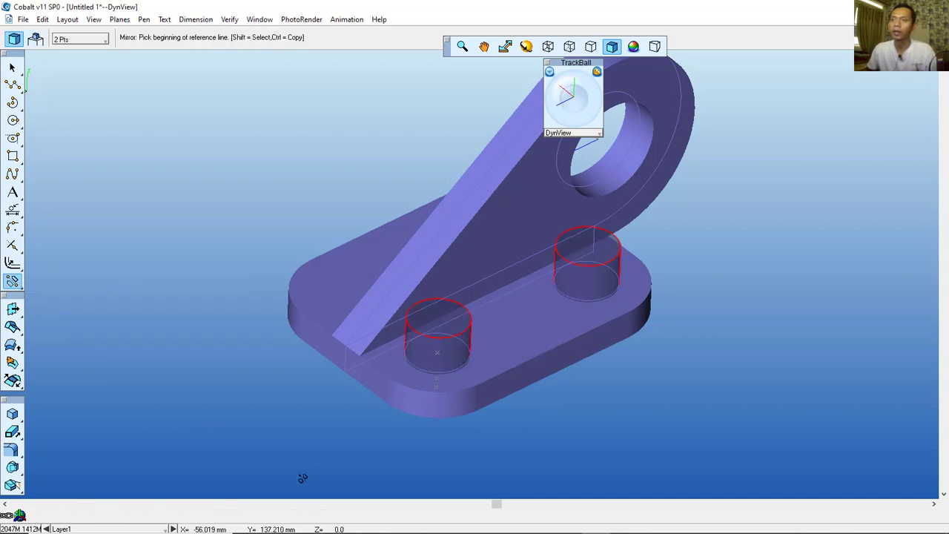
click(343, 373)
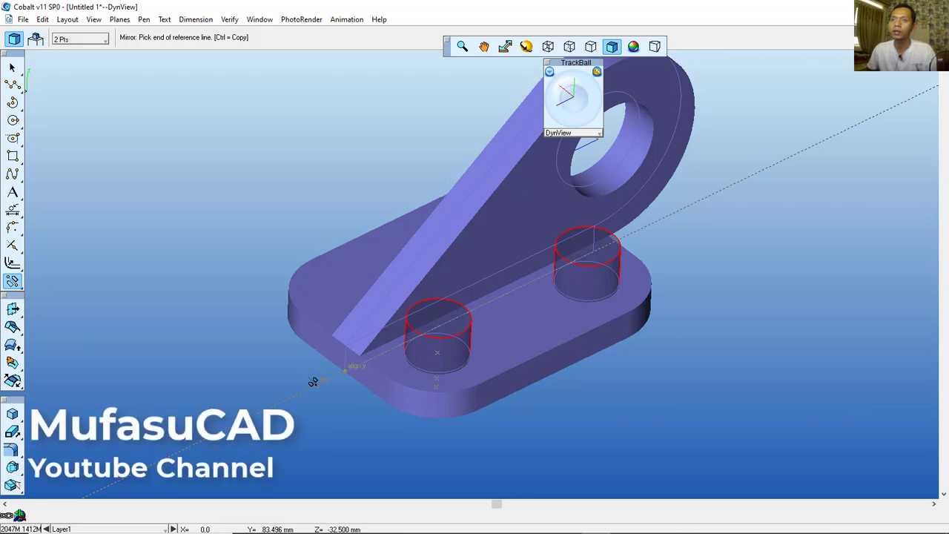
click(313, 381)
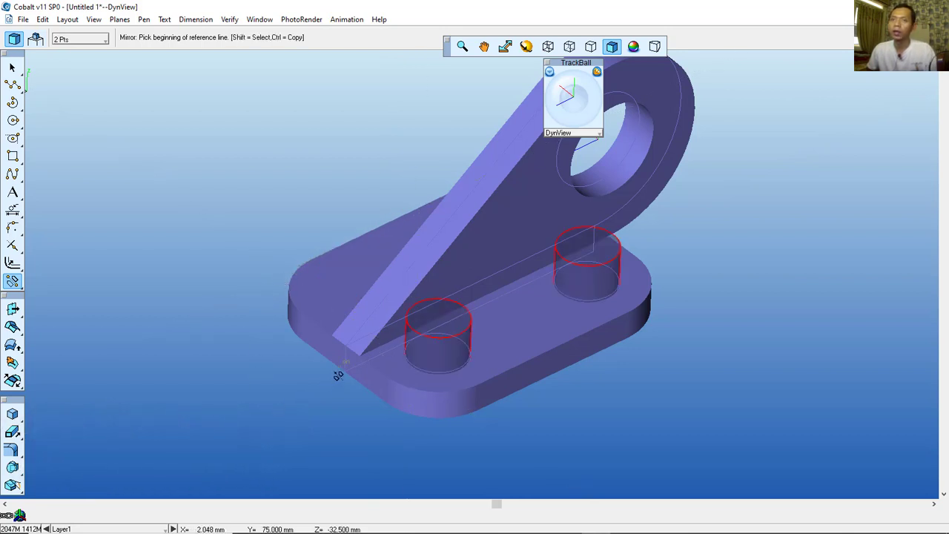
click(344, 375)
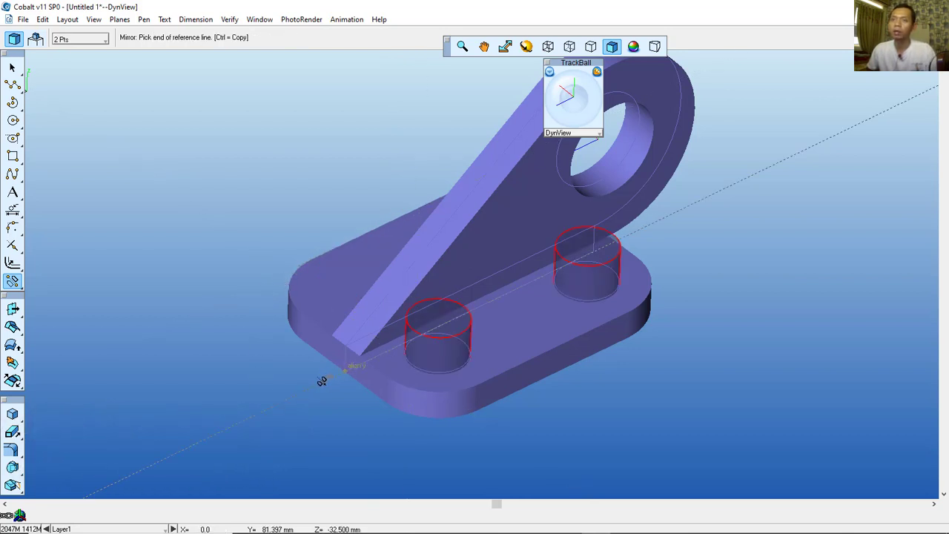
click(309, 387)
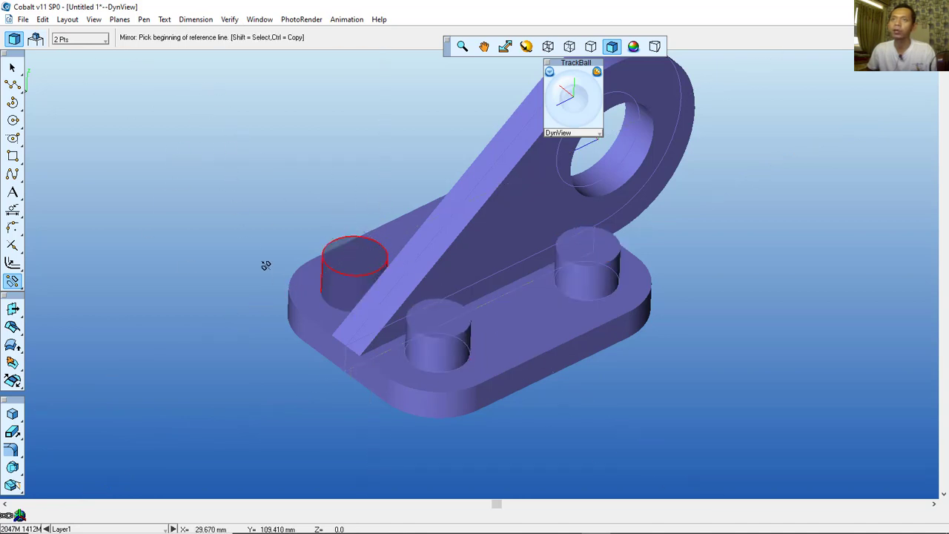
click(14, 67)
click(12, 466)
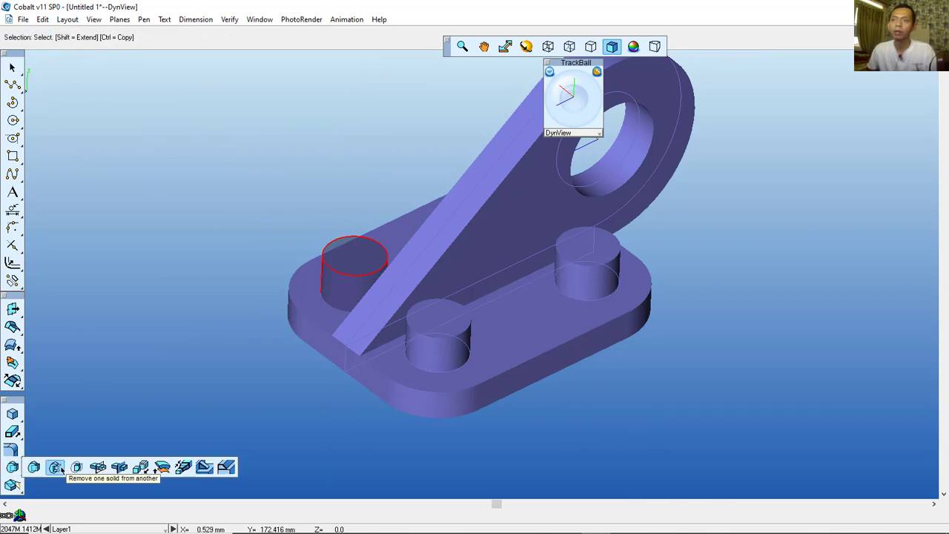
Step: Subtract the cylinders from base plate Part_94, leaving round mounting holes
click(56, 466)
click(490, 195)
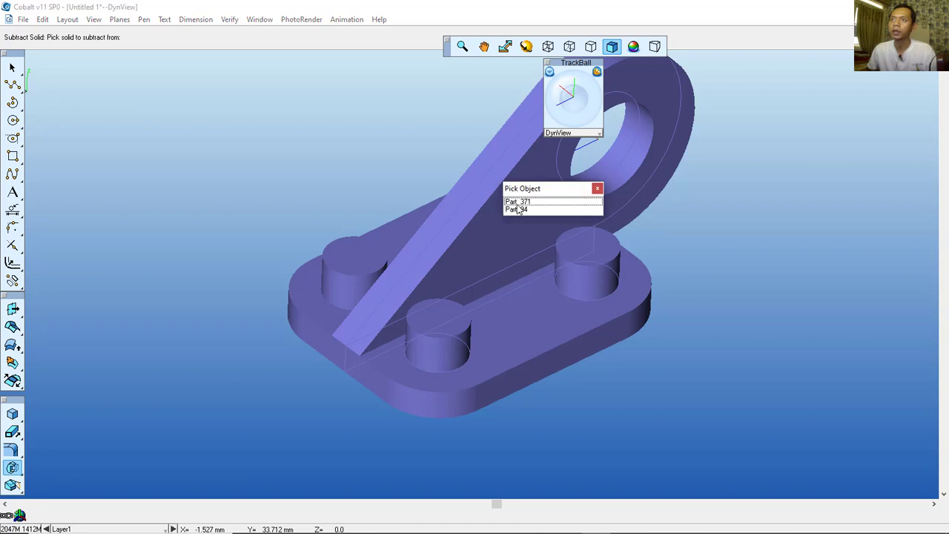
click(523, 210)
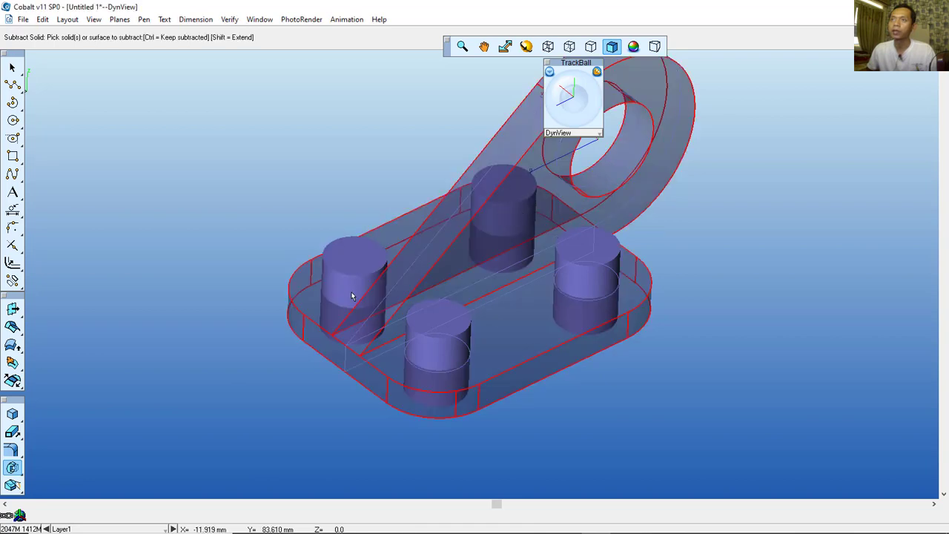
click(351, 293)
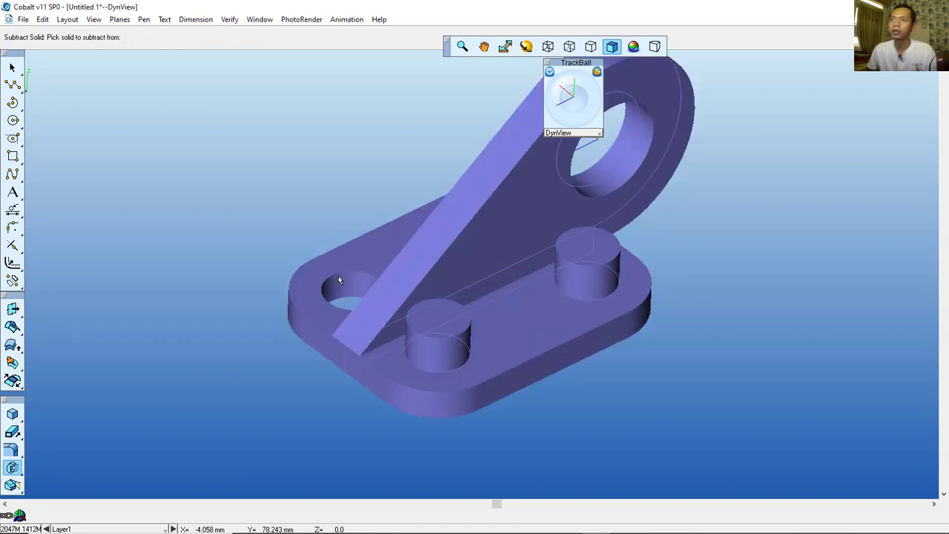
click(501, 204)
click(451, 339)
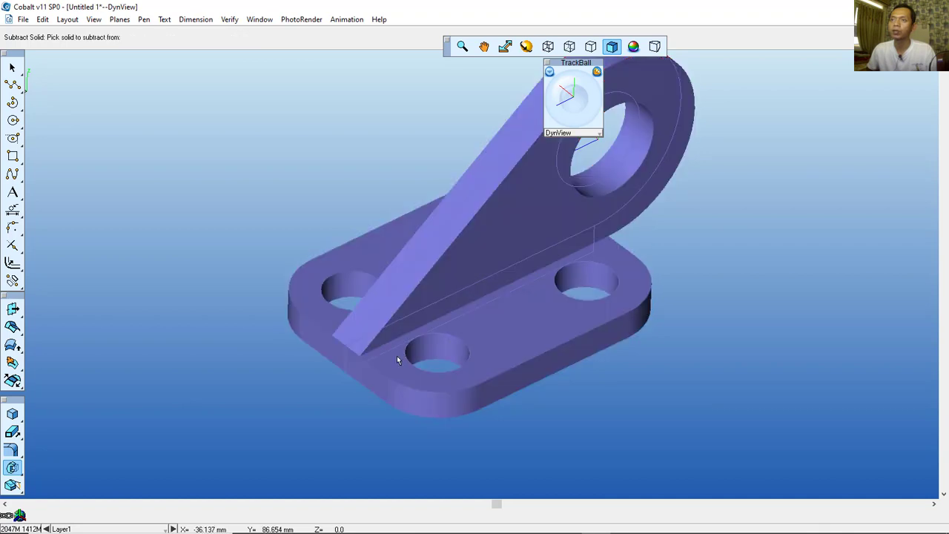
middle_drag(487, 288, 460, 307)
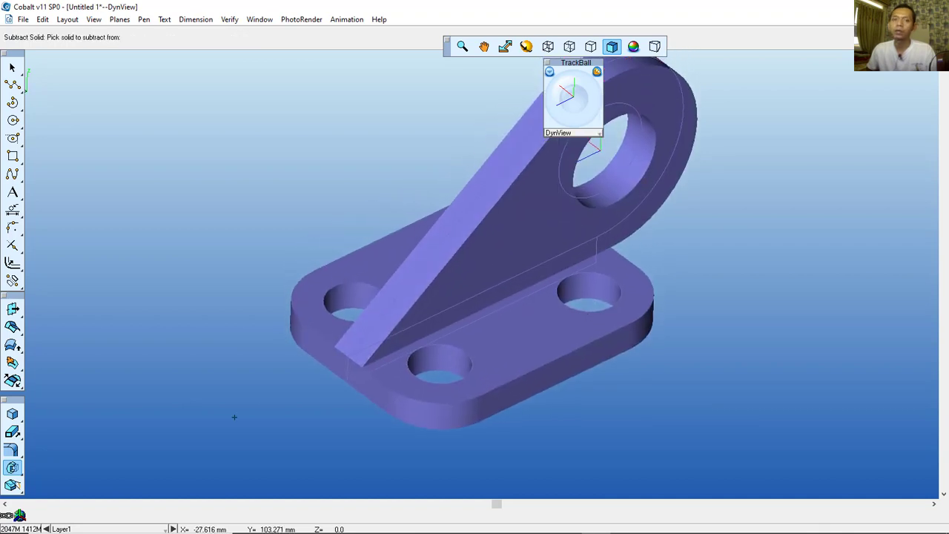
click(12, 449)
Step: Set the blend radius to 1 and pick the rib, arm and base-plate outer edges
text(1)
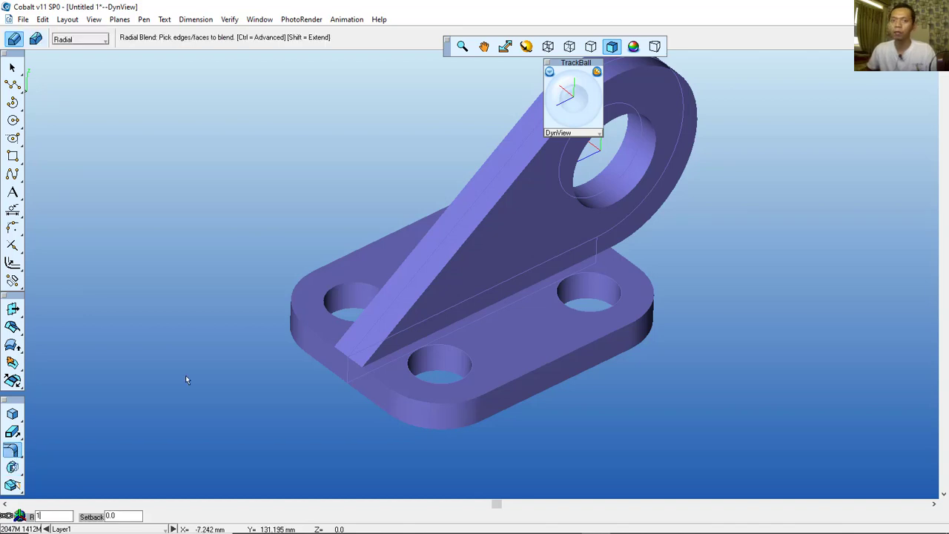
click(476, 311)
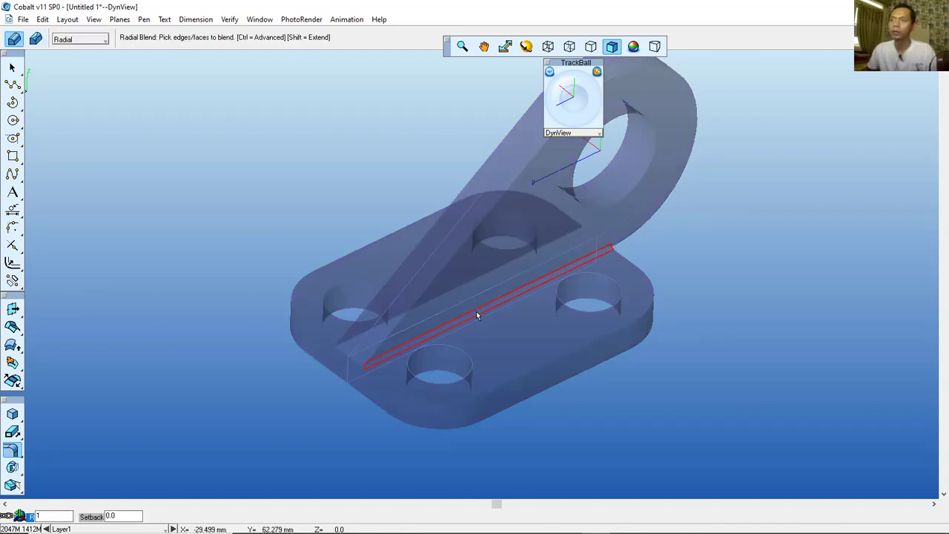
click(663, 212)
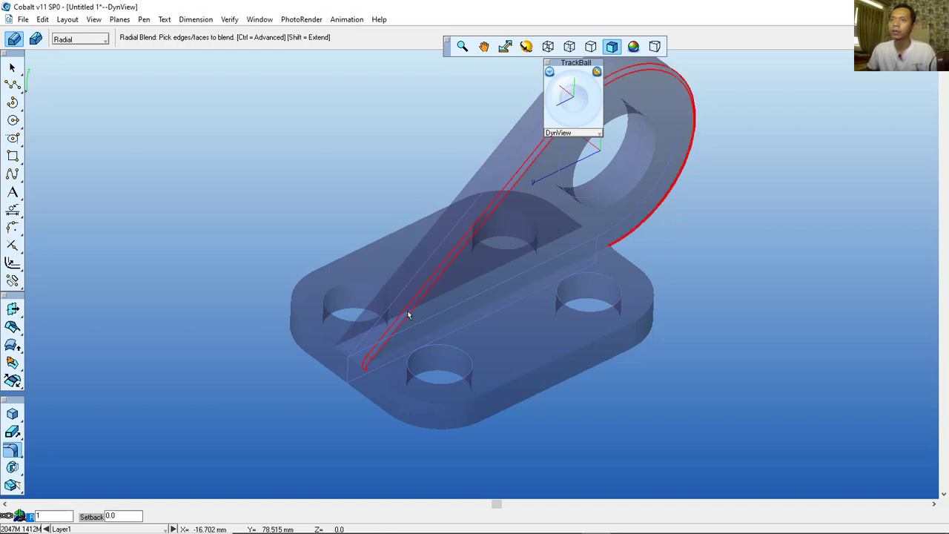
click(450, 294)
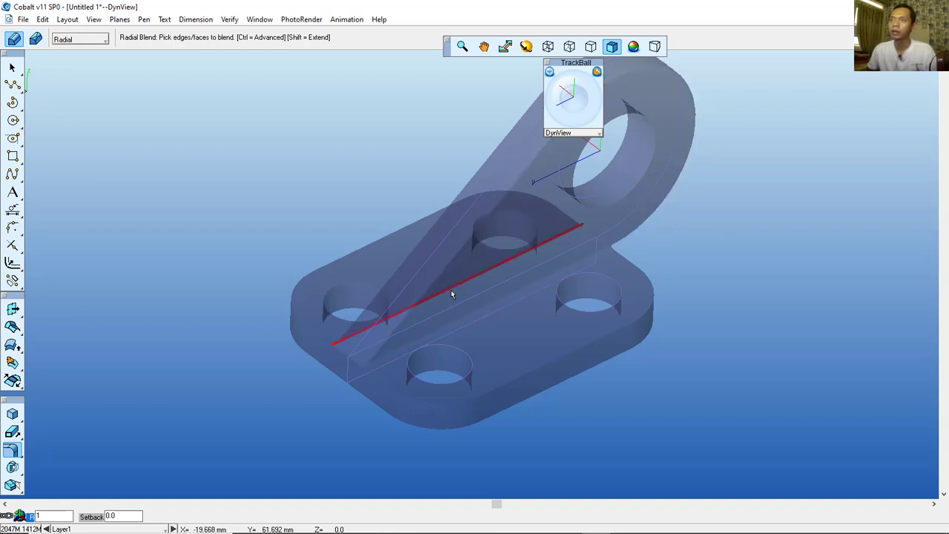
click(479, 169)
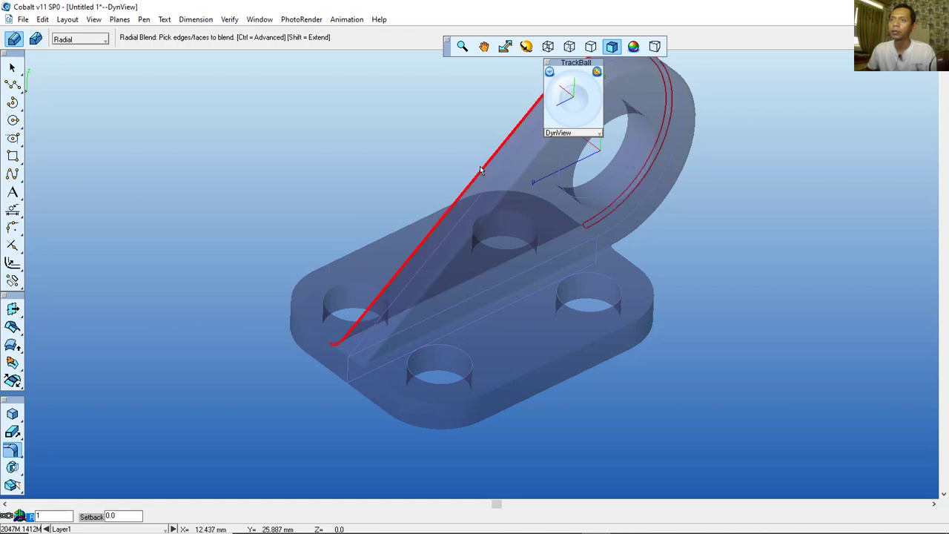
click(306, 327)
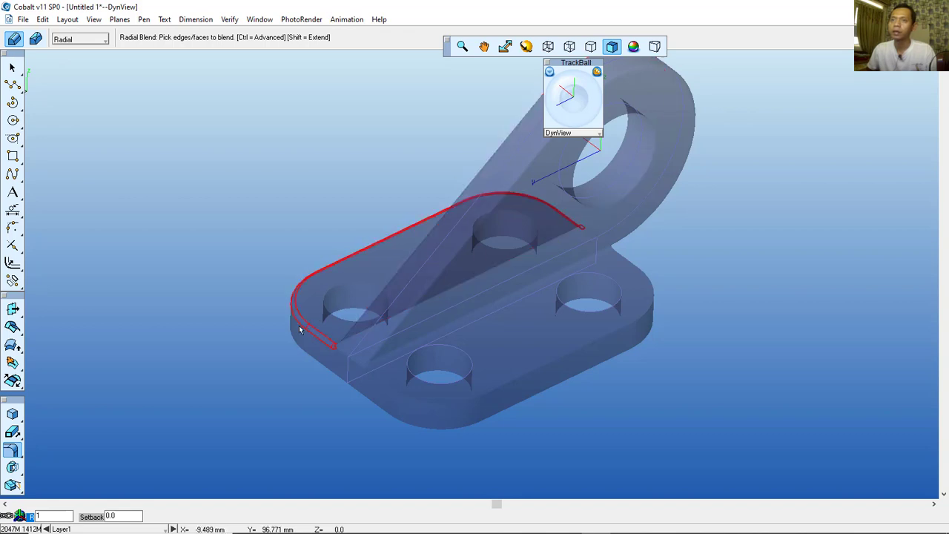
click(398, 396)
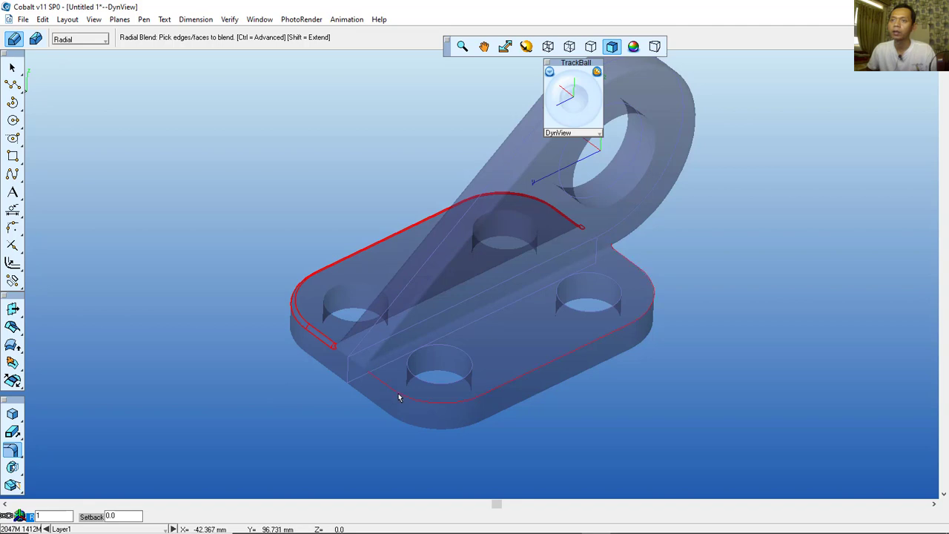
click(353, 364)
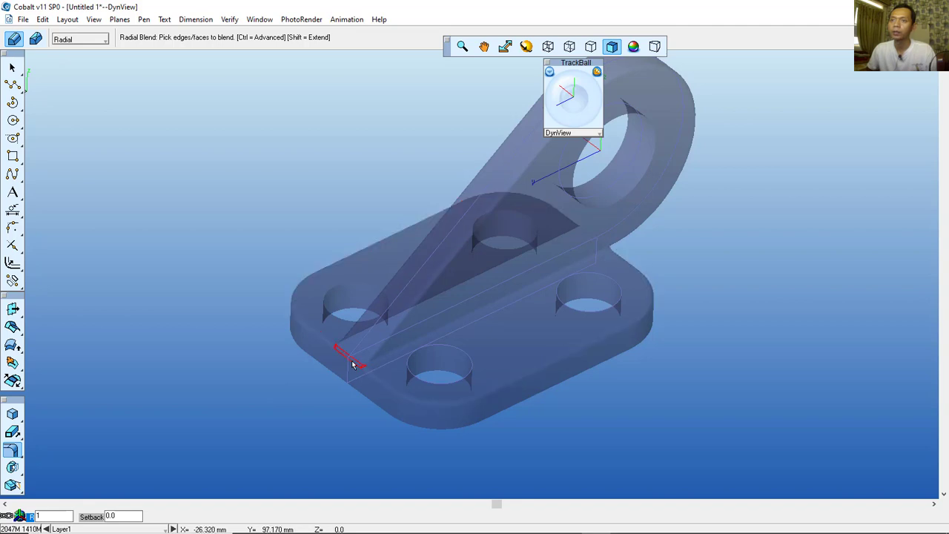
click(419, 429)
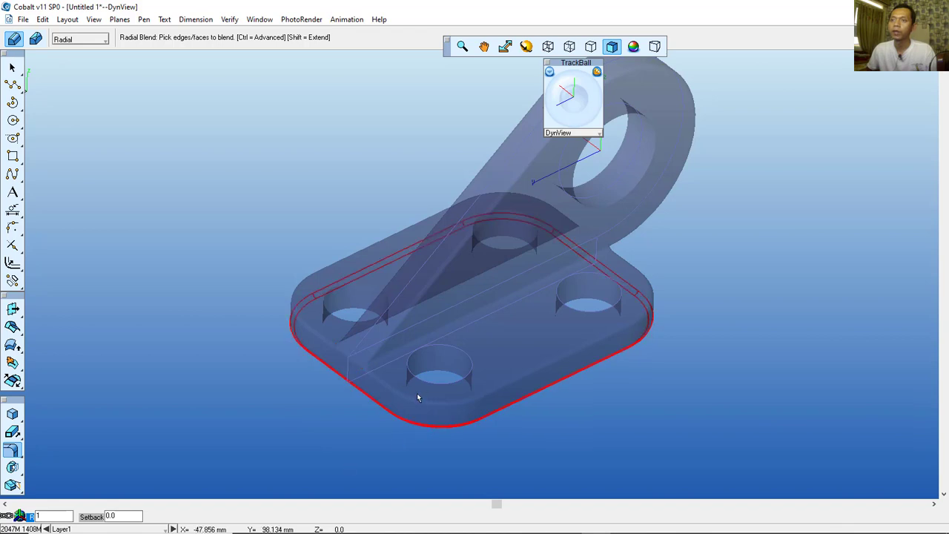
Step: Add the rims of the front, right, left and boss holes to the blend
click(450, 376)
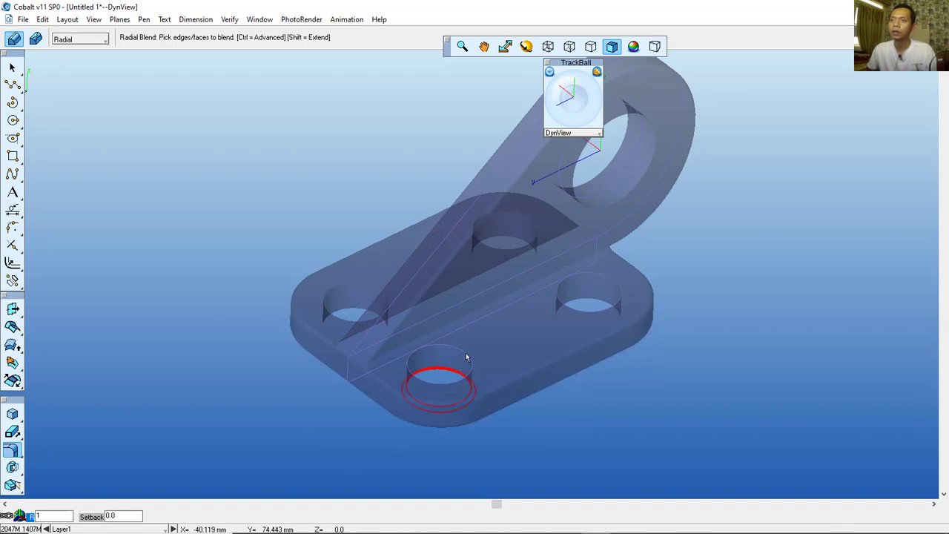
click(466, 357)
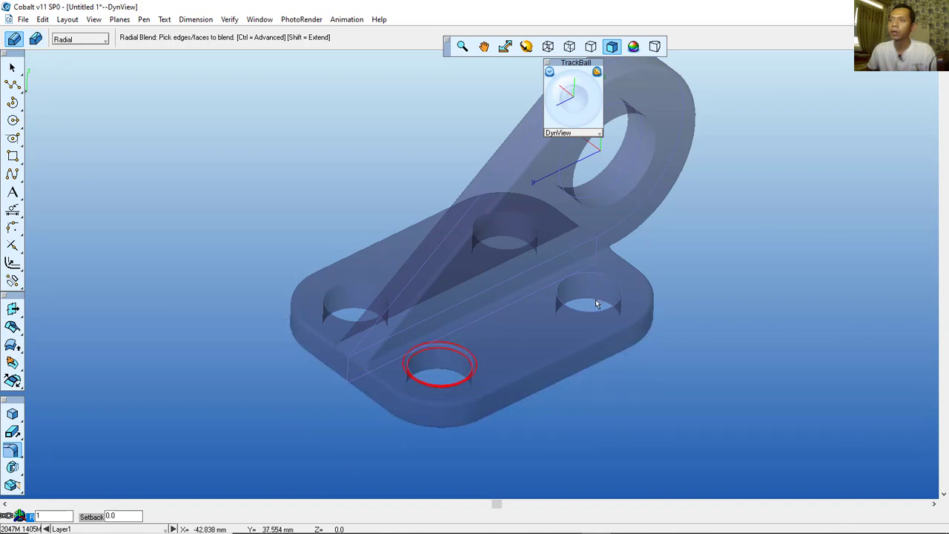
click(595, 304)
click(607, 281)
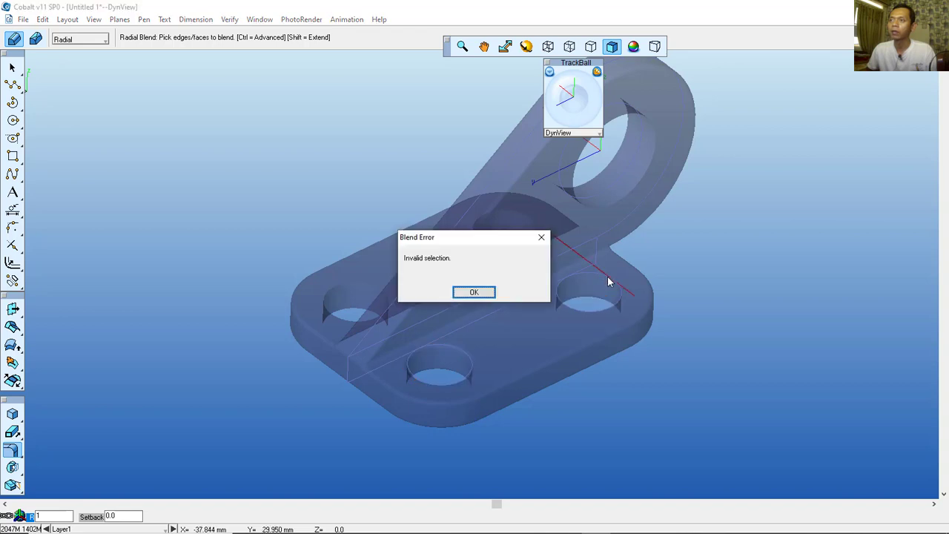
click(485, 291)
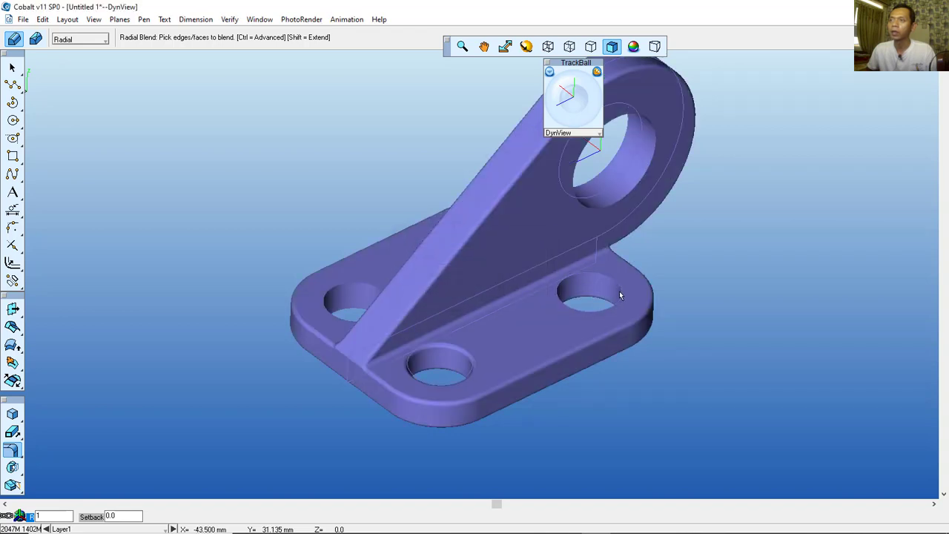
click(621, 302)
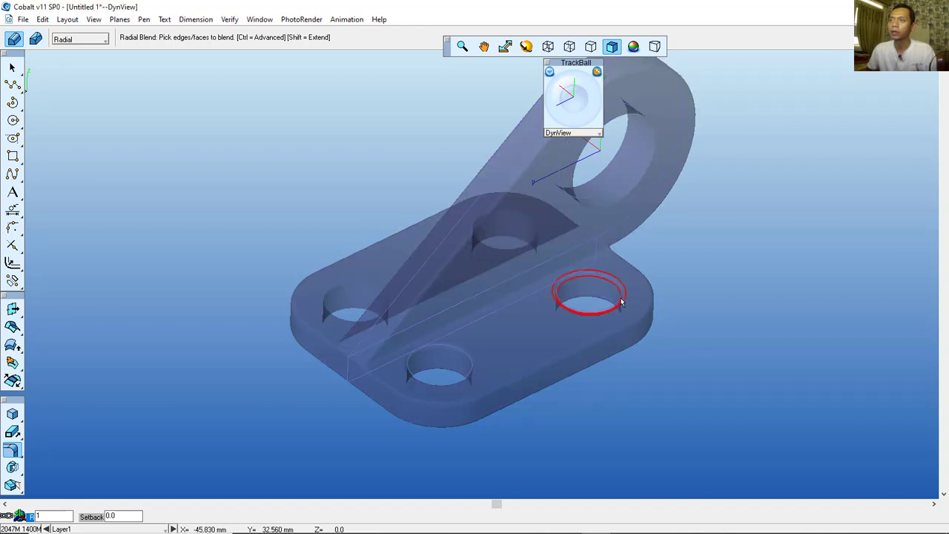
click(514, 237)
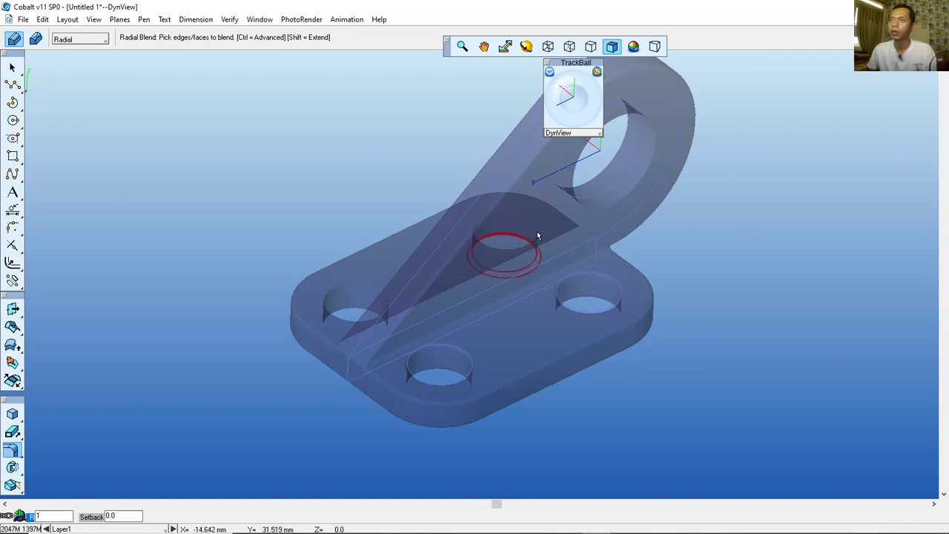
click(352, 310)
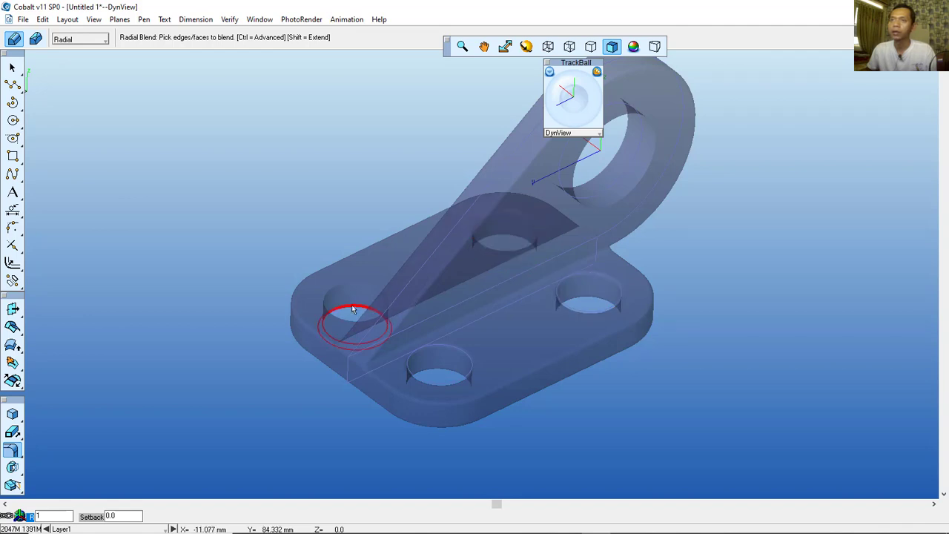
click(372, 285)
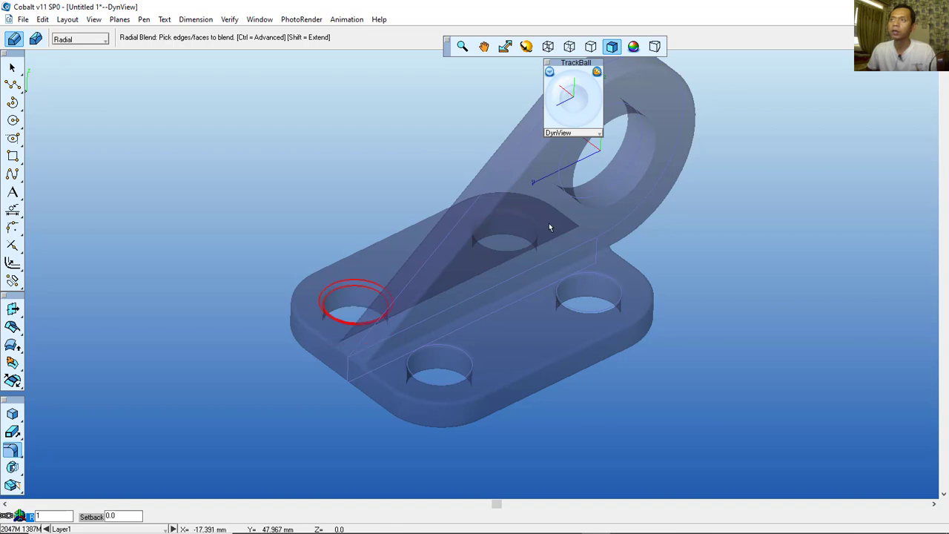
click(607, 169)
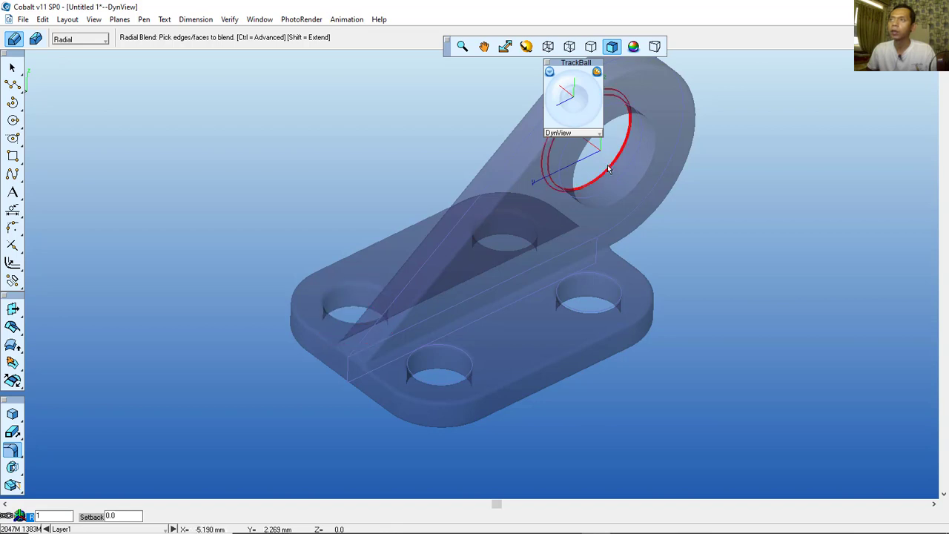
click(630, 194)
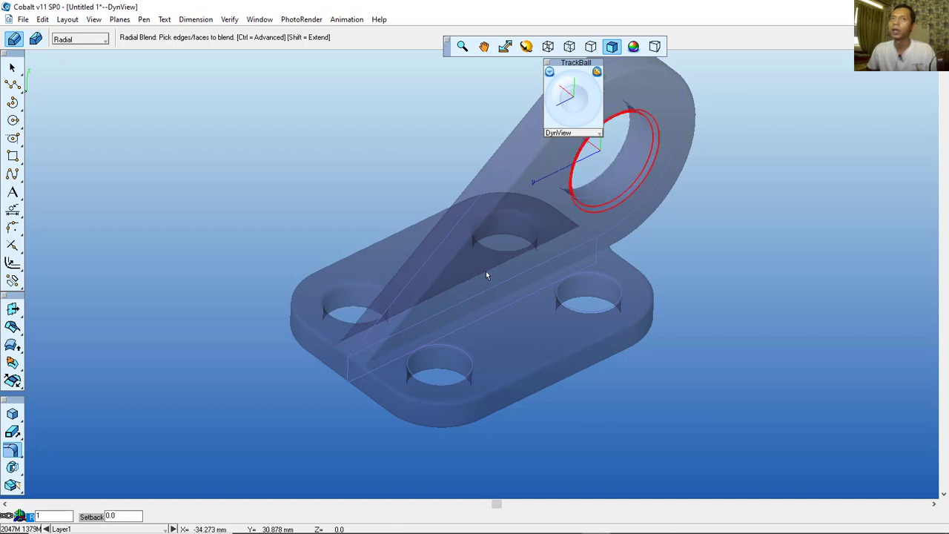
Step: Apply the radius-1 blends and orbit the bracket to view the arm and boss from behind
click(13, 67)
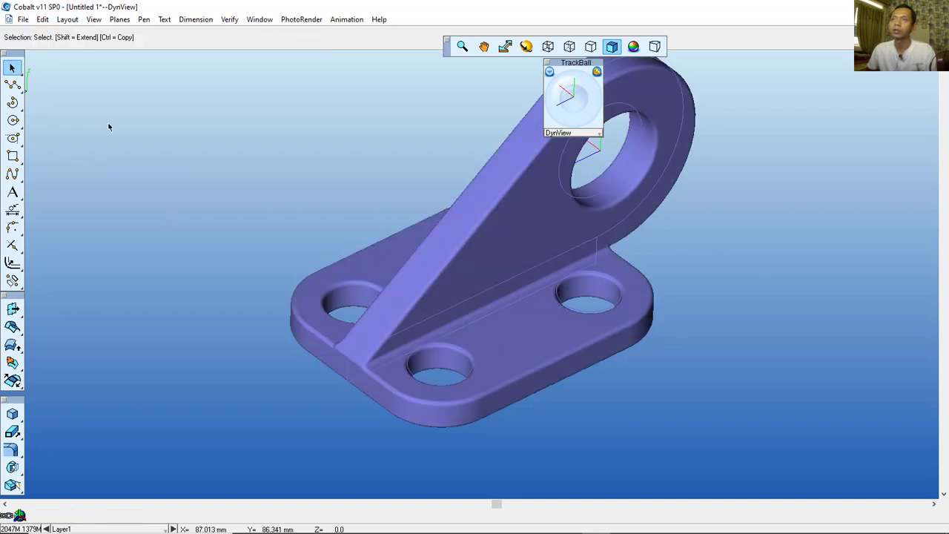
scroll(584, 233, down, 3)
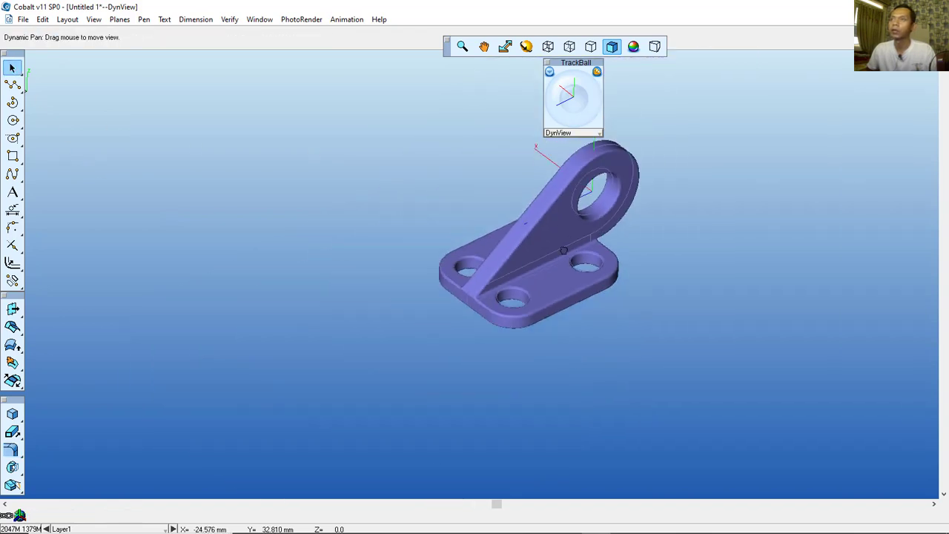
middle_drag(564, 267, 612, 237)
scroll(570, 271, up, 5)
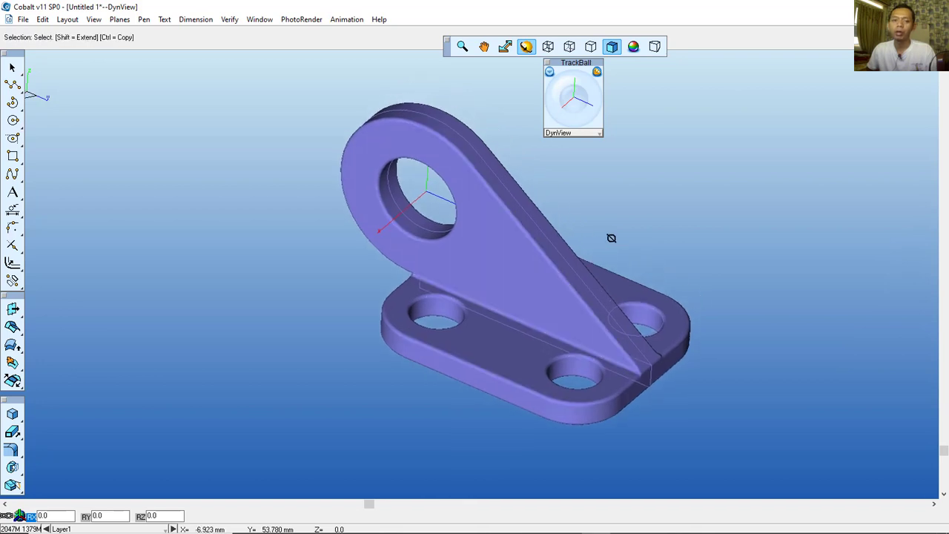